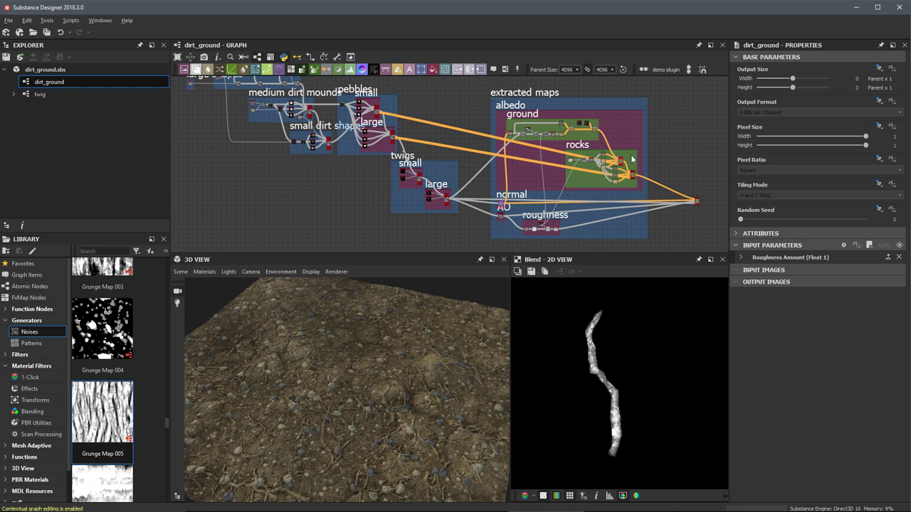
# - Preview the final Blend node of the ground section in the albedo frame of the dirt_ground graph
pyautogui.scroll(5, 520, 205)
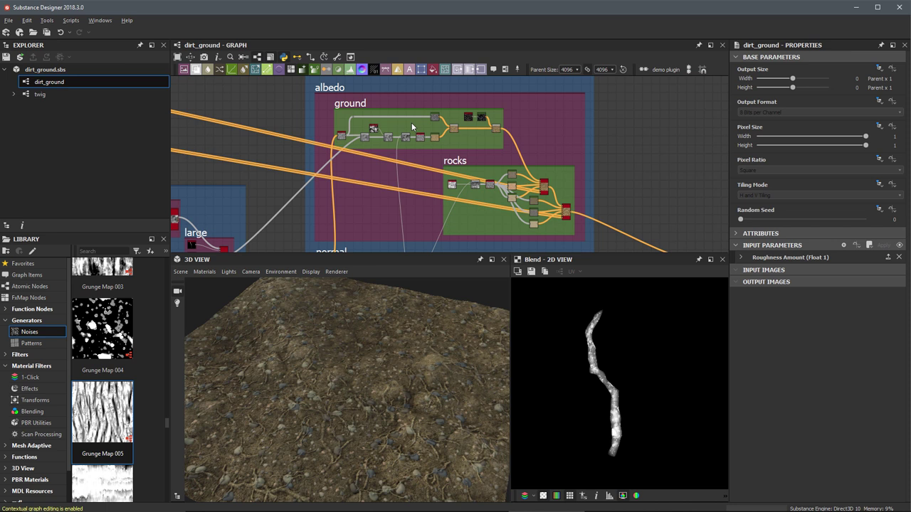
pyautogui.scroll(3, 418, 129)
pyautogui.moveTo(523, 145); pyautogui.dragTo(507, 180, button='middle')
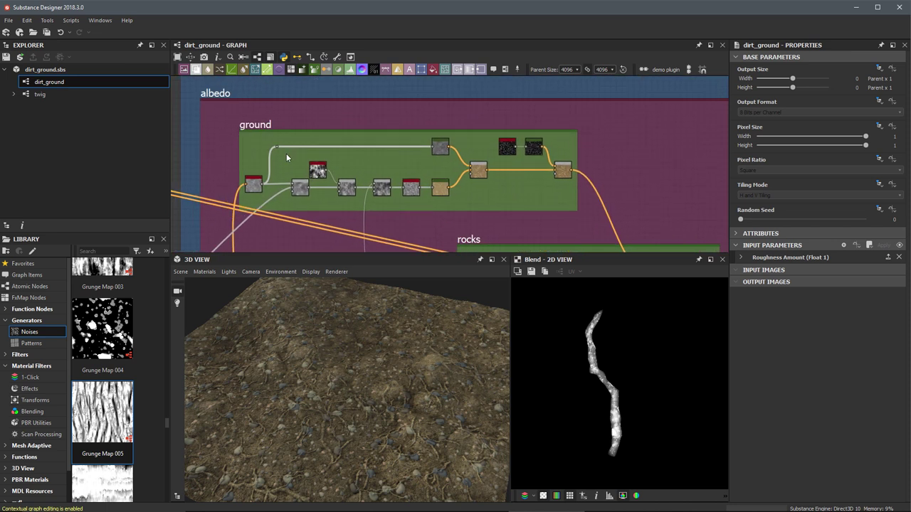
pyautogui.doubleClick(562, 171)
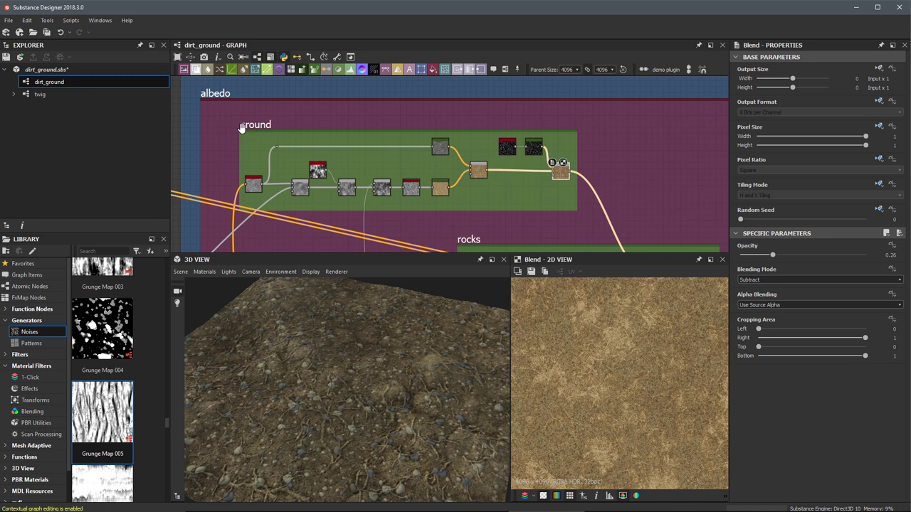
# - Preview the last Shape Splatter Blend Color node in the rocks section of the albedo frame
pyautogui.scroll(-2, 569, 190)
pyautogui.moveTo(598, 193); pyautogui.dragTo(481, 75, button='middle')
pyautogui.scroll(3, 501, 155)
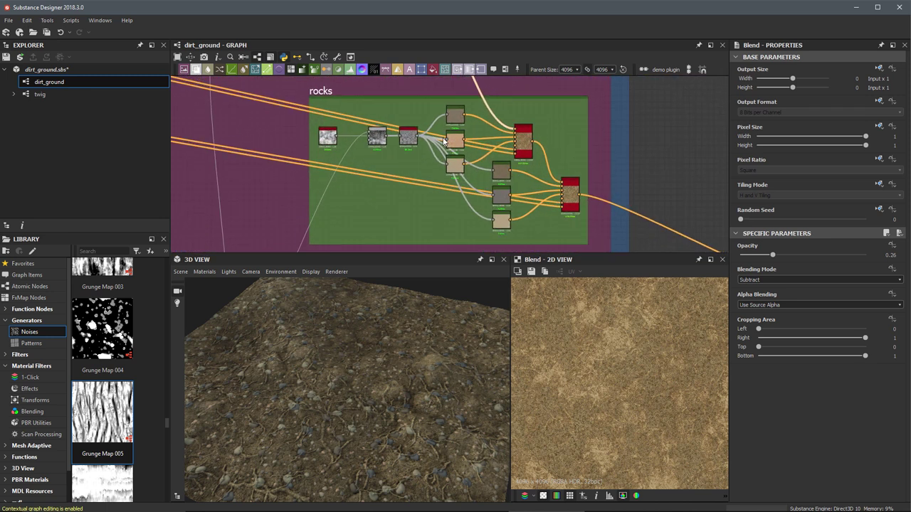
pyautogui.doubleClick(570, 196)
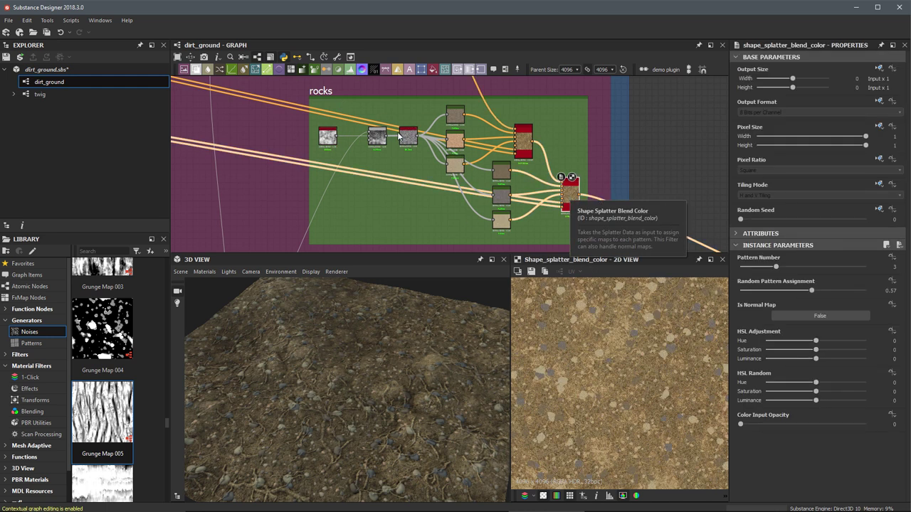
# - Examine the extracted maps section of the graph, including the normal, AO and roughness nodes and their connections to the output
pyautogui.scroll(-3, 488, 181)
pyautogui.scroll(-2, 387, 122)
pyautogui.moveTo(387, 121); pyautogui.dragTo(457, 158, button='middle')
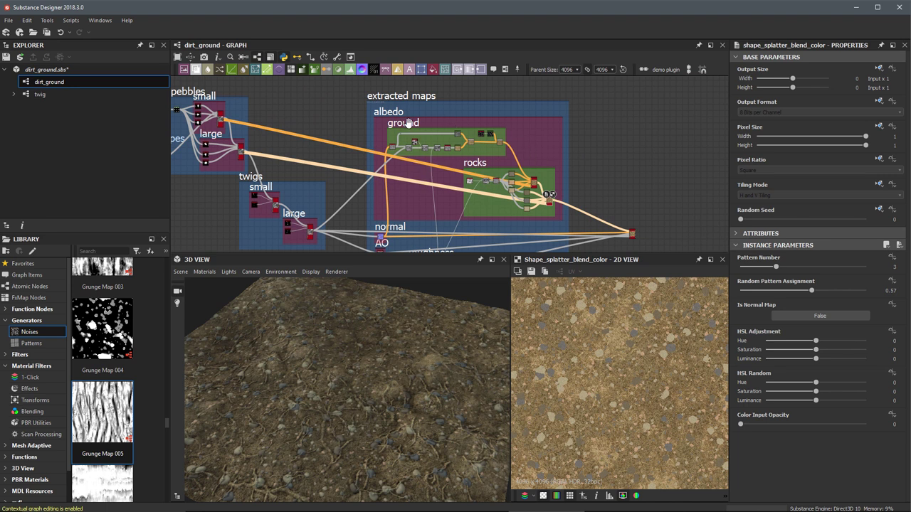
pyautogui.moveTo(436, 197); pyautogui.dragTo(488, 119, button='middle')
pyautogui.scroll(3, 422, 159)
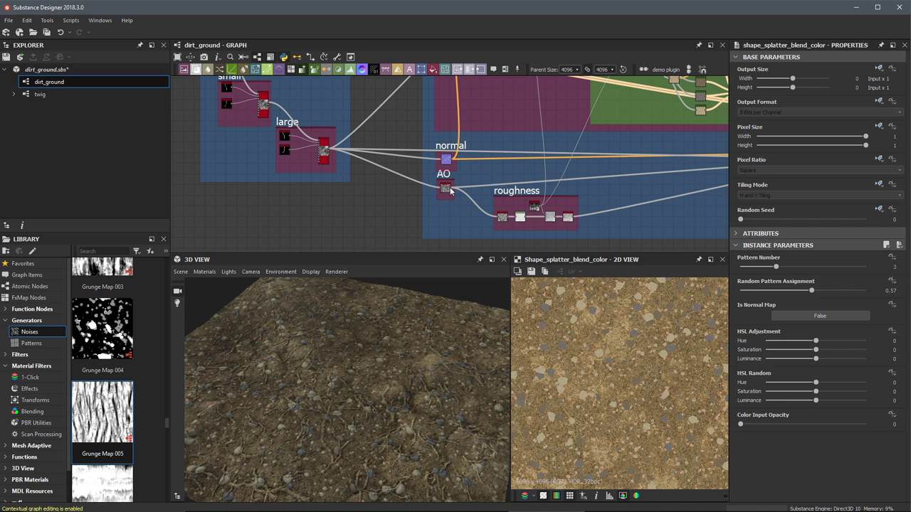
pyautogui.scroll(-4, 656, 196)
pyautogui.moveTo(531, 146); pyautogui.dragTo(354, 174, button='middle')
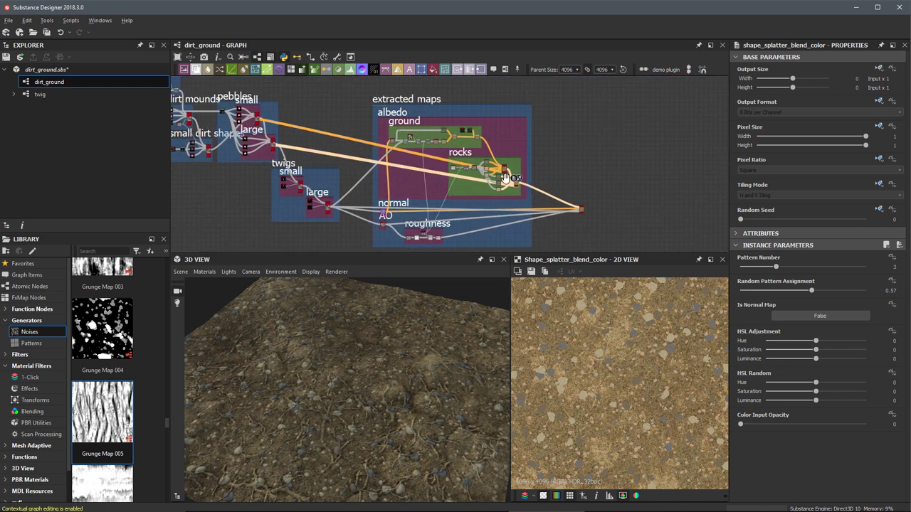
pyautogui.scroll(1, 486, 162)
pyautogui.moveTo(505, 176); pyautogui.dragTo(532, 165, button='middle')
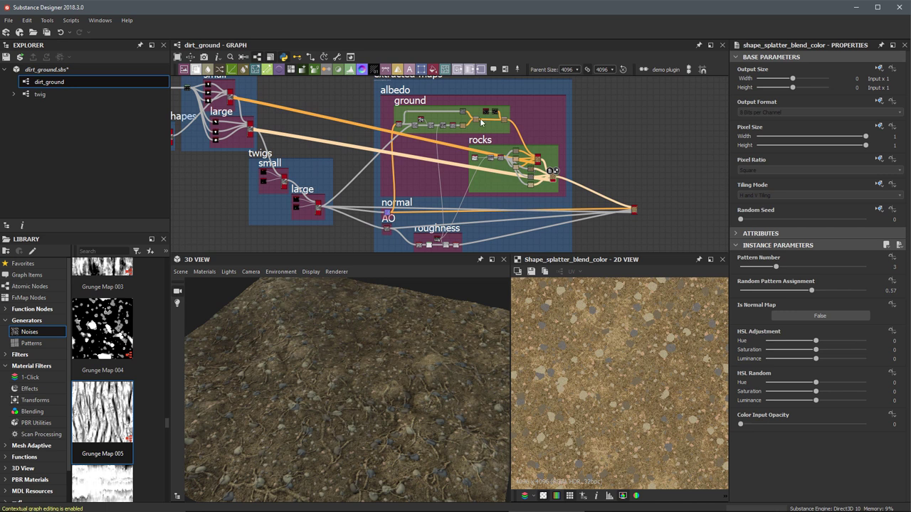
# - Open the twig graph and go to the node chain that feeds its height output
pyautogui.click(39, 95)
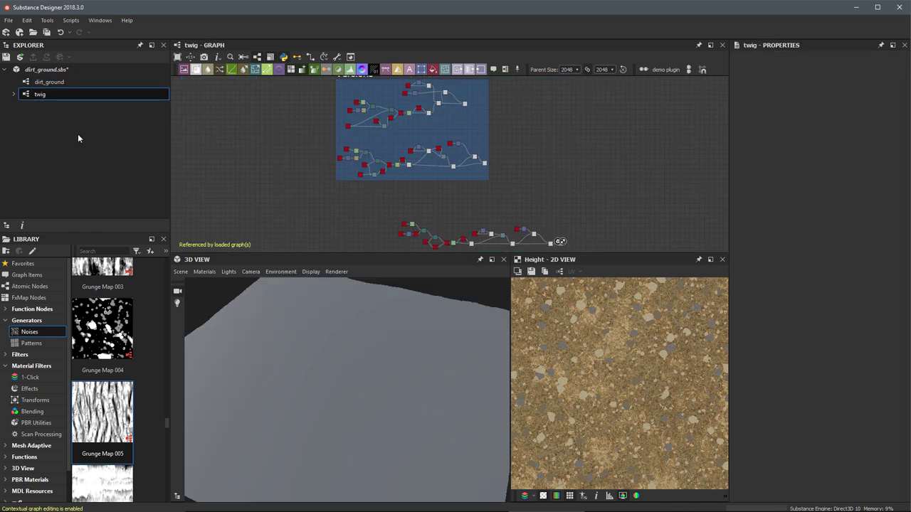
pyautogui.scroll(2, 505, 199)
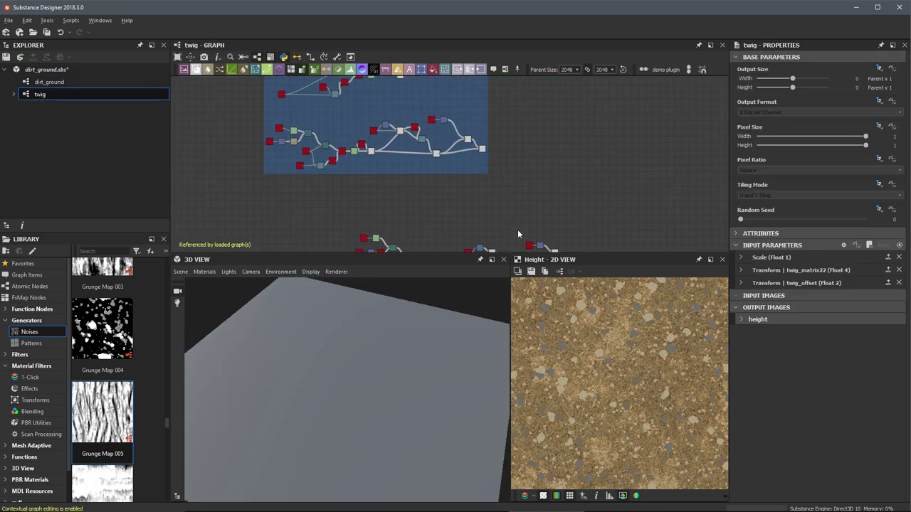
pyautogui.moveTo(498, 244); pyautogui.dragTo(508, 116, button='middle')
pyautogui.scroll(3, 508, 118)
pyautogui.moveTo(529, 163); pyautogui.dragTo(494, 197, button='middle')
pyautogui.scroll(3, 600, 178)
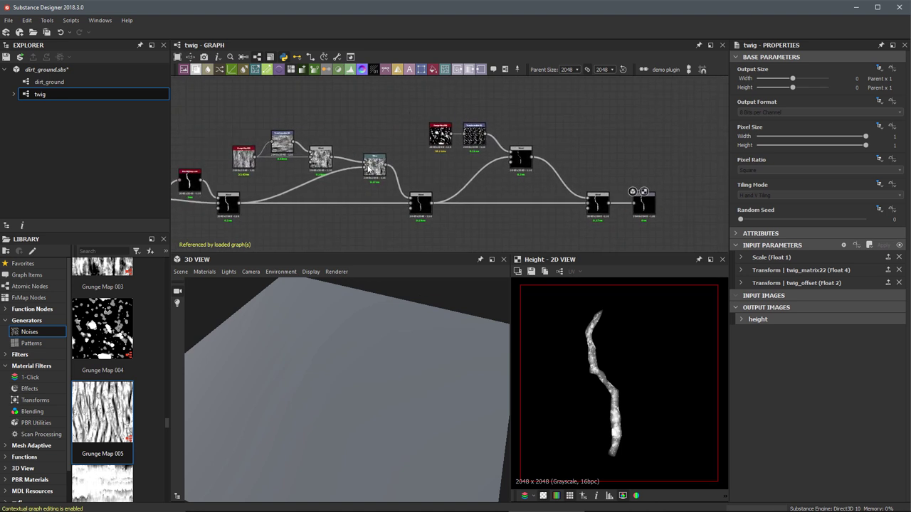
# - Preview the Grunge Map 002 node that feeds the twig's surface detail
pyautogui.moveTo(532, 155); pyautogui.dragTo(490, 156, button='middle')
pyautogui.moveTo(390, 88); pyautogui.dragTo(531, 155)
pyautogui.moveTo(433, 107); pyautogui.dragTo(680, 206)
pyautogui.click(532, 201)
pyautogui.moveTo(340, 157); pyautogui.dragTo(453, 148, button='middle')
pyautogui.scroll(4, 405, 147)
pyautogui.moveTo(478, 200); pyautogui.dragTo(513, 206, button='middle')
pyautogui.doubleClick(299, 172)
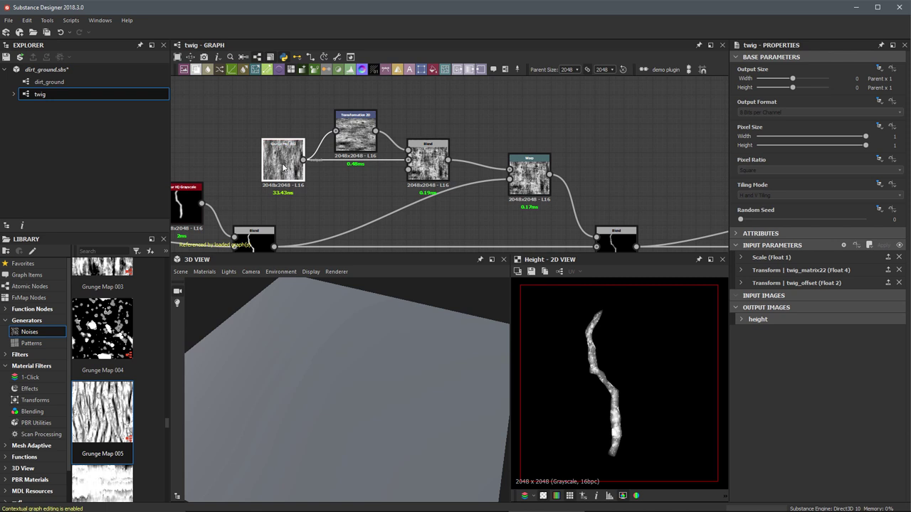
pyautogui.scroll(4, 380, 206)
pyautogui.scroll(-3, 383, 208)
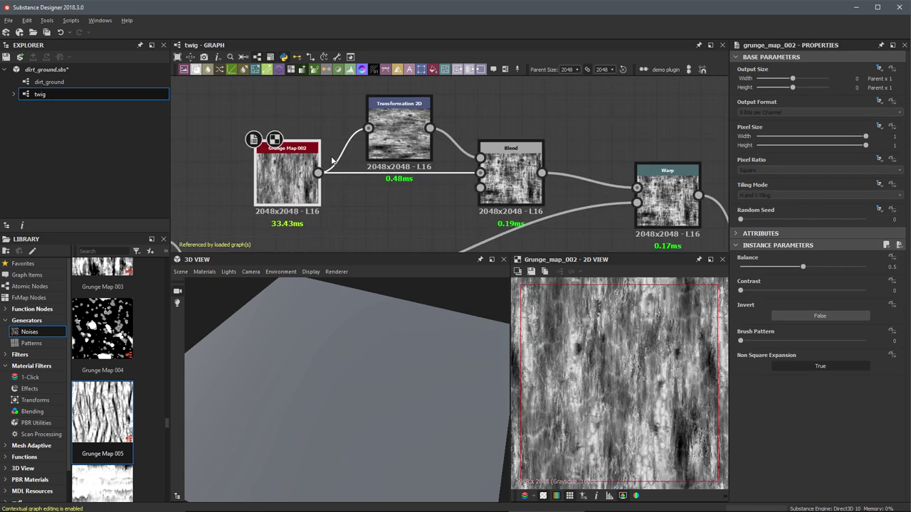
# - Preview the Multiply Blend node after the Warp and inspect the twig's surface up close
pyautogui.moveTo(498, 167); pyautogui.dragTo(448, 150, button='middle')
pyautogui.moveTo(620, 233); pyautogui.dragTo(484, 175, button='middle')
pyautogui.doubleClick(484, 174)
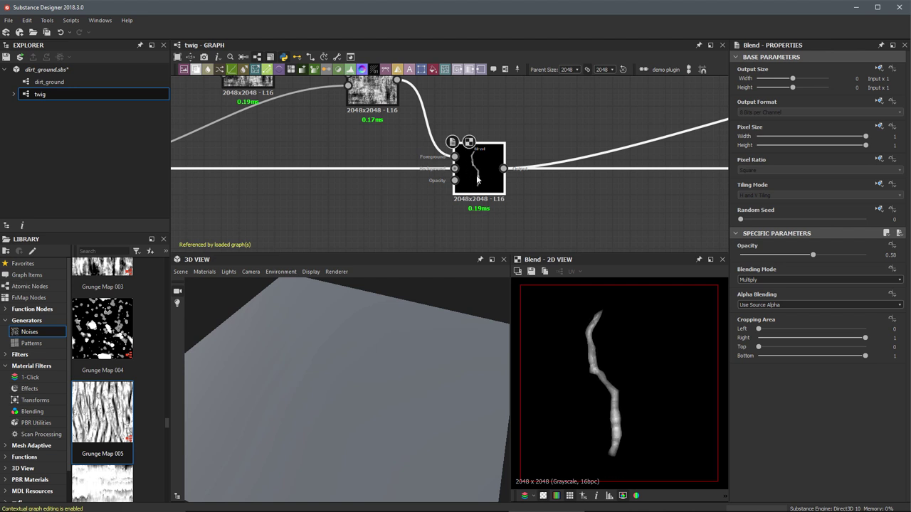
pyautogui.scroll(2, 630, 359)
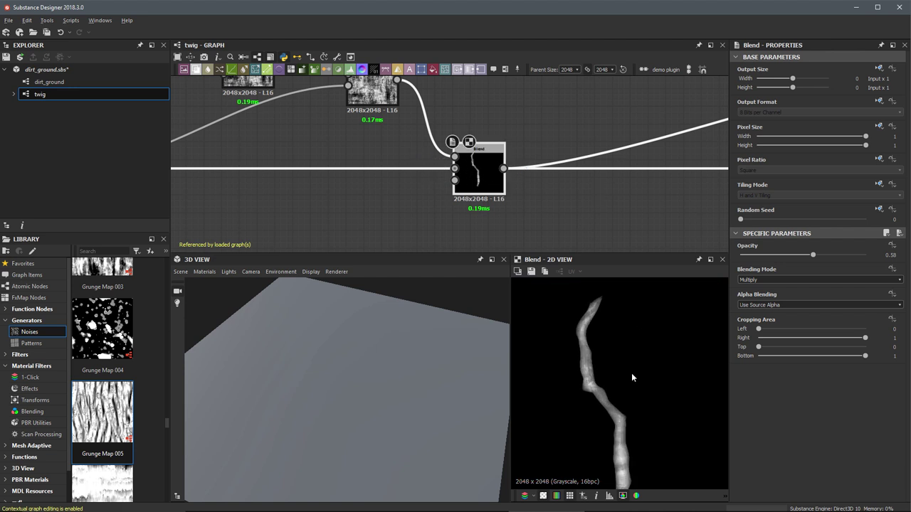
pyautogui.scroll(3, 605, 387)
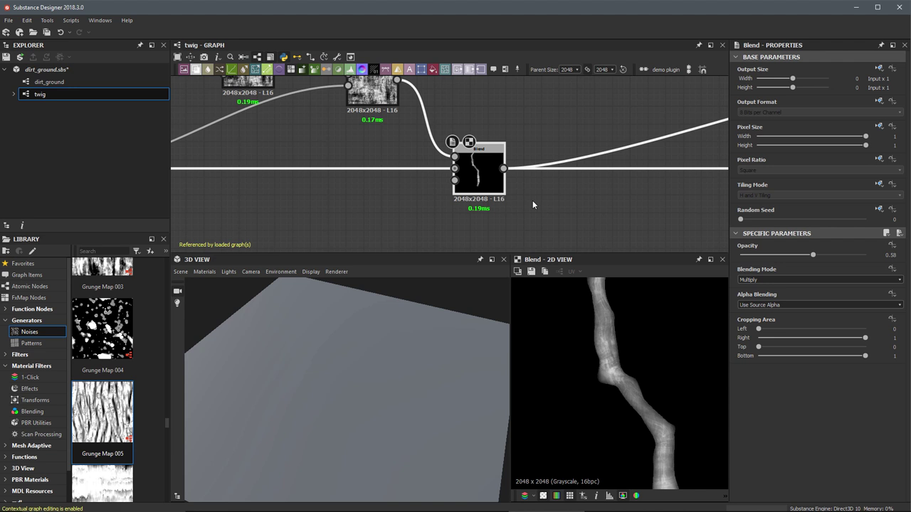
# - Add a Grunge Map 005 noise node to the empty area beyond the Warp node and show its whole texture
pyautogui.scroll(-4, 544, 118)
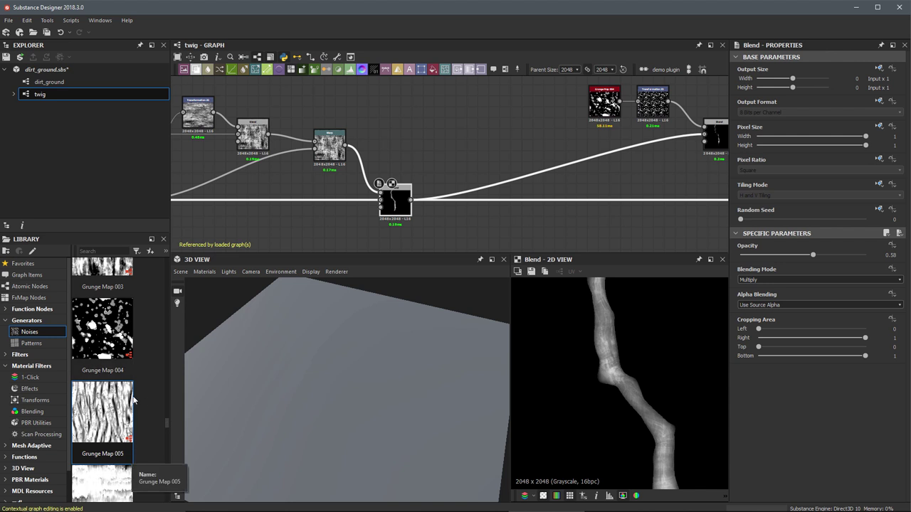
pyautogui.moveTo(100, 413); pyautogui.dragTo(437, 124)
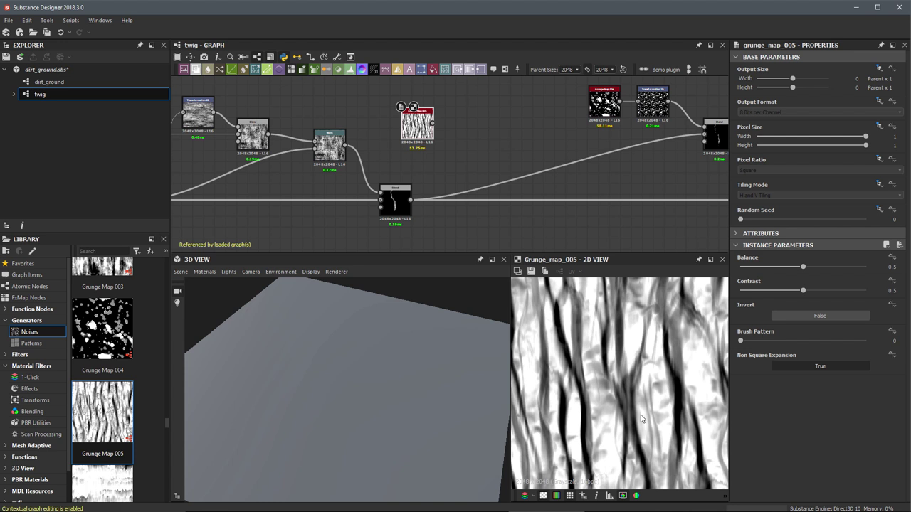
pyautogui.press('f')
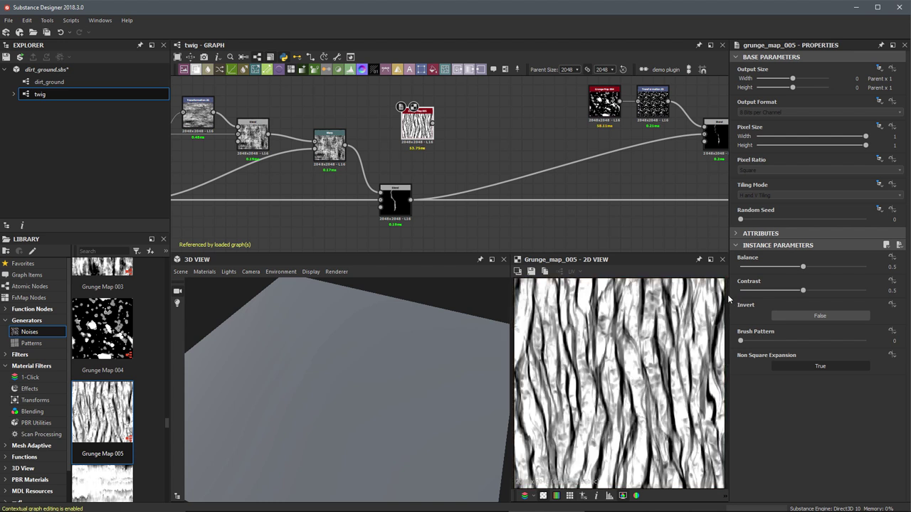
# - Set the Grunge Map 005 node's contrast to 0.85 and balance to 0.6
pyautogui.moveTo(803, 291); pyautogui.dragTo(847, 290)
pyautogui.moveTo(802, 267)
pyautogui.mouseDown()
pyautogui.moveTo(823, 268)
pyautogui.moveTo(815, 269)
pyautogui.mouseUp()
pyautogui.scroll(-2, 597, 372)
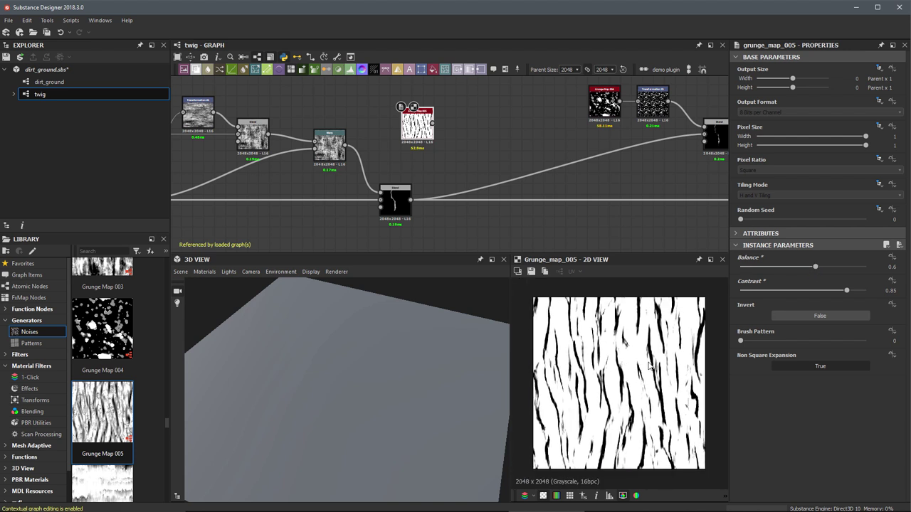
# - Add a Transformation 2D node after Grunge Map 005 and connect the grunge output to its input
pyautogui.scroll(2, 450, 143)
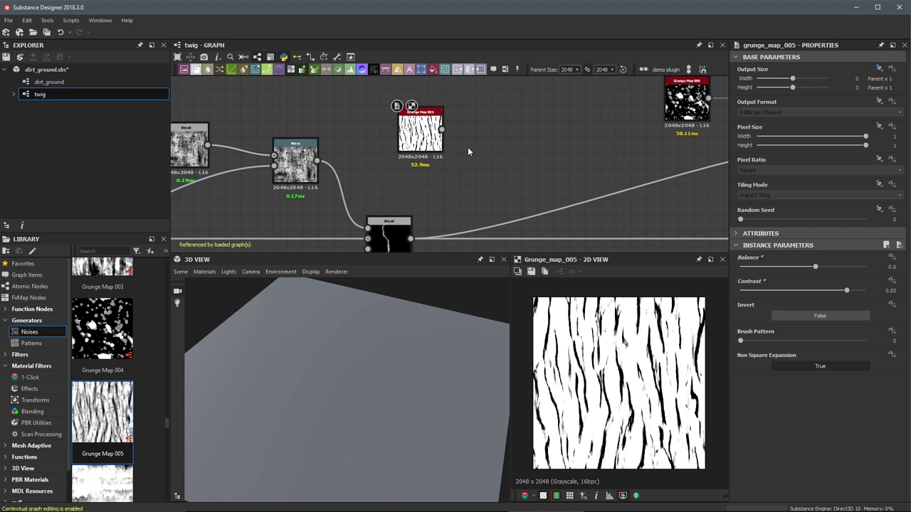
pyautogui.press('space')
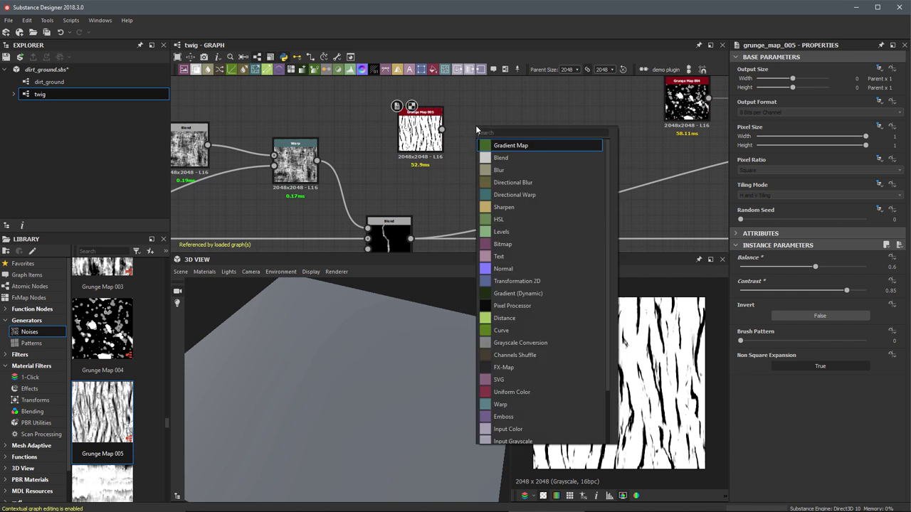
pyautogui.click(517, 281)
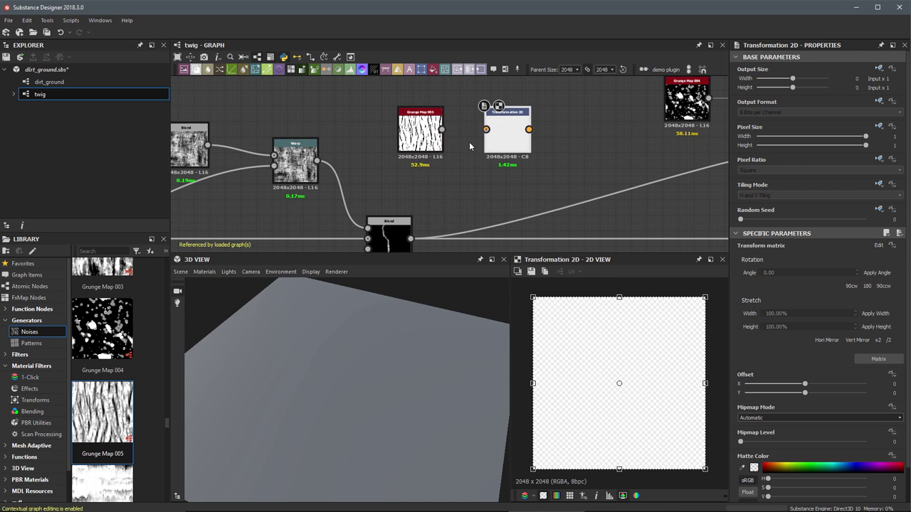
pyautogui.scroll(3, 470, 143)
pyautogui.moveTo(384, 156); pyautogui.dragTo(462, 156)
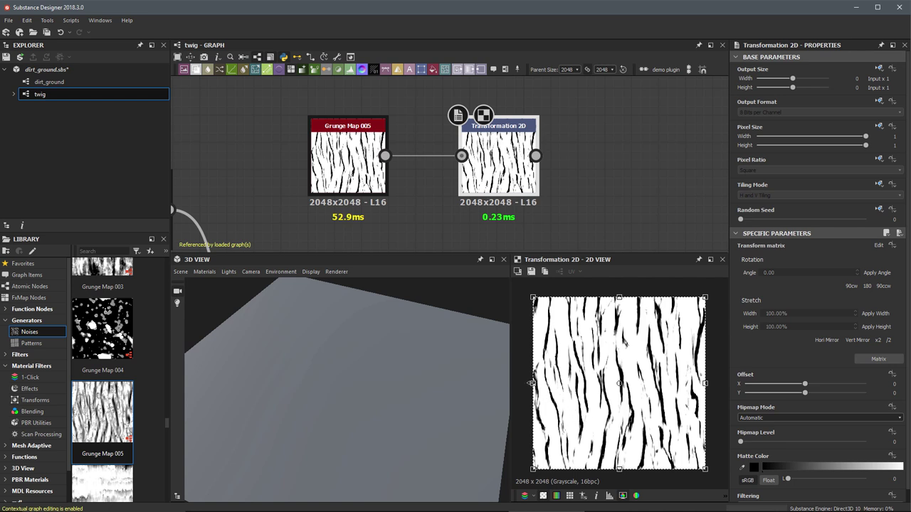
# - Squeeze the grunge pattern horizontally to about a third of its width in the Transformation 2D node and inspect the thinner streaks
pyautogui.moveTo(532, 383); pyautogui.dragTo(591, 386)
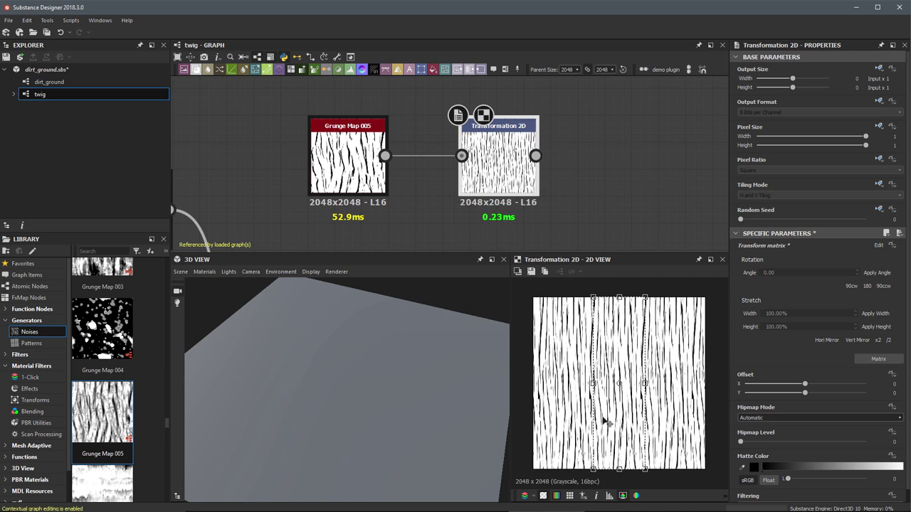
pyautogui.scroll(1, 624, 377)
pyautogui.scroll(3, 625, 377)
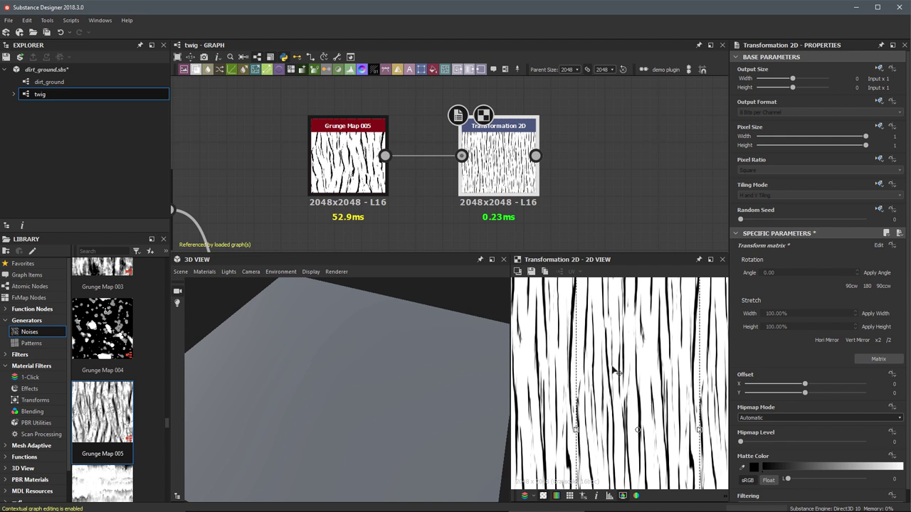
pyautogui.scroll(-2, 623, 377)
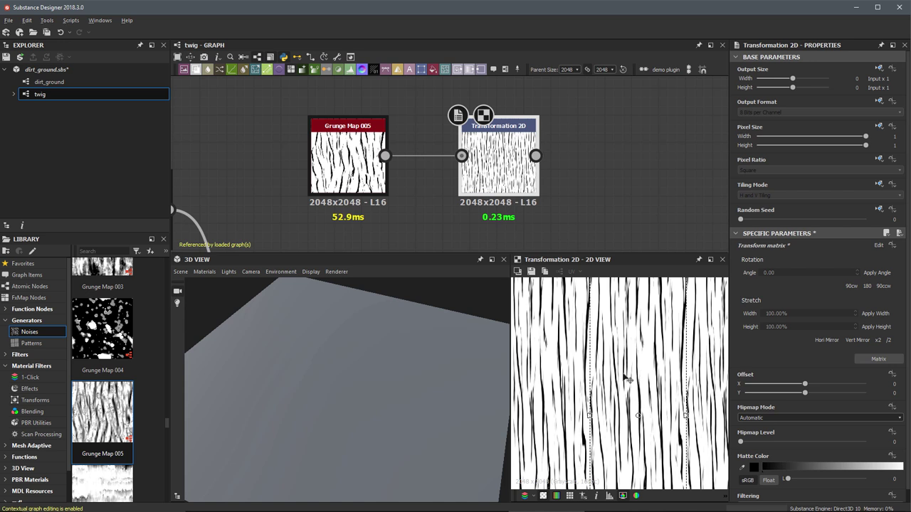
pyautogui.scroll(2, 637, 398)
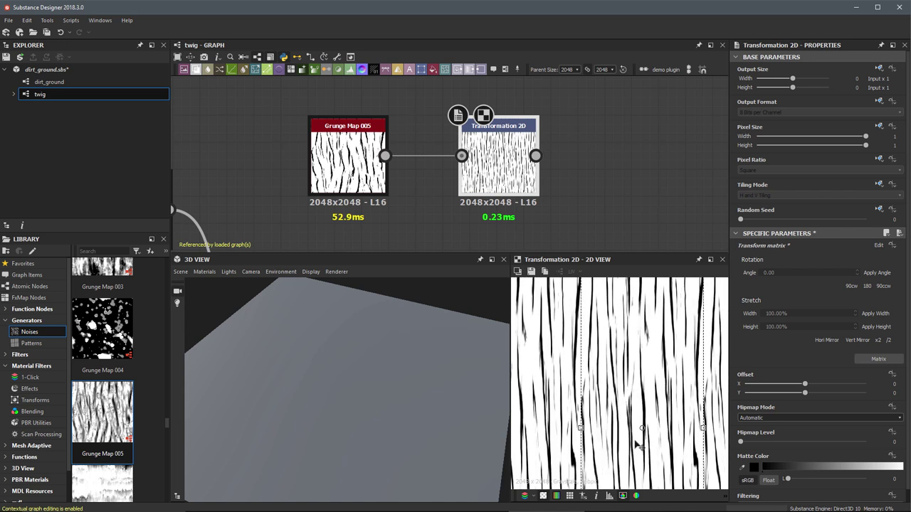
pyautogui.scroll(-2, 662, 427)
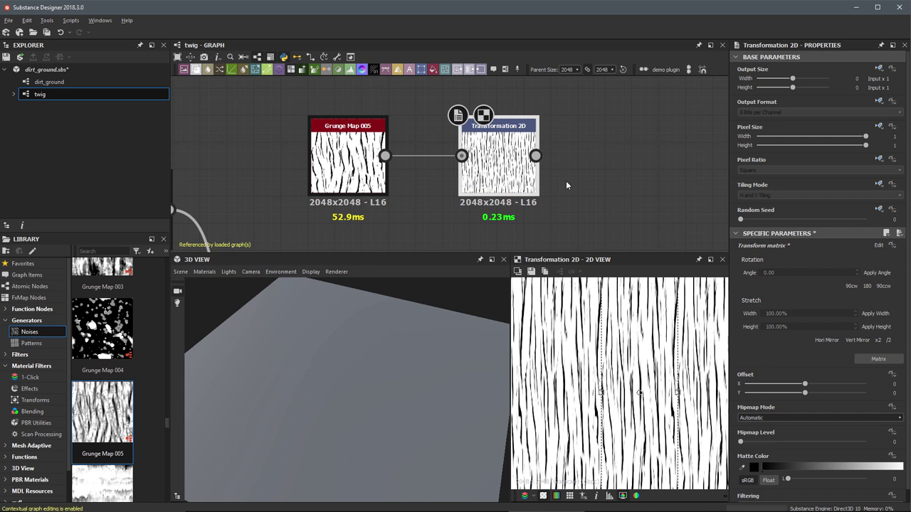
# - Preview the twig shape from the Multiply Blend node below the new Grunge Map 005 nodes
pyautogui.scroll(-3, 566, 181)
pyautogui.moveTo(495, 196); pyautogui.dragTo(518, 138, button='middle')
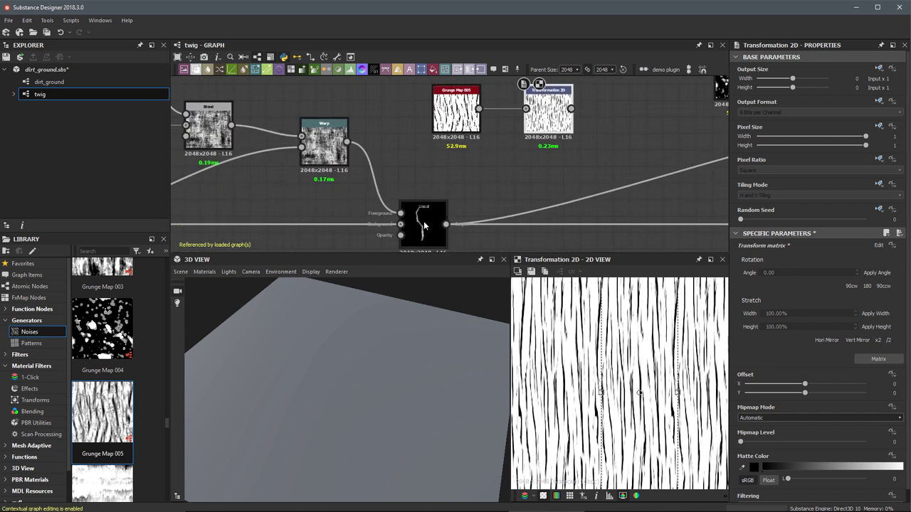
pyautogui.click(423, 225)
pyautogui.moveTo(629, 362); pyautogui.dragTo(637, 395, button='right')
pyautogui.moveTo(430, 116); pyautogui.dragTo(431, 148, button='middle')
pyautogui.moveTo(420, 150); pyautogui.dragTo(489, 117)
pyautogui.click(505, 183)
pyautogui.moveTo(533, 181); pyautogui.dragTo(559, 165, button='middle')
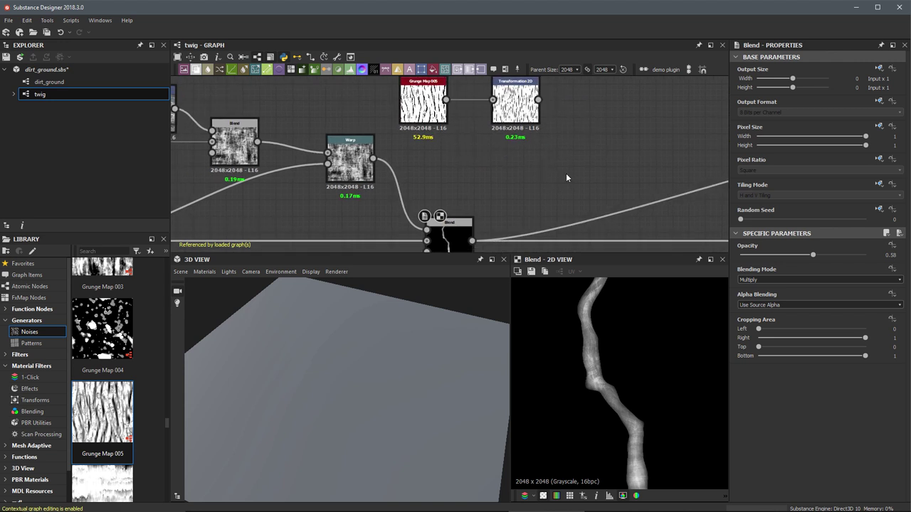
# - Add a Directional Warp node to the free space beyond the new Transformation 2D node
pyautogui.press('space')
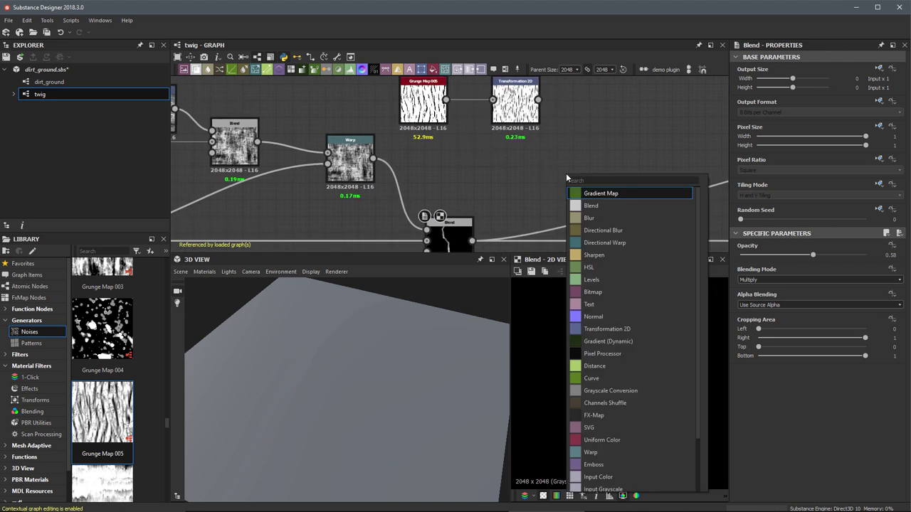
pyautogui.write('dir')
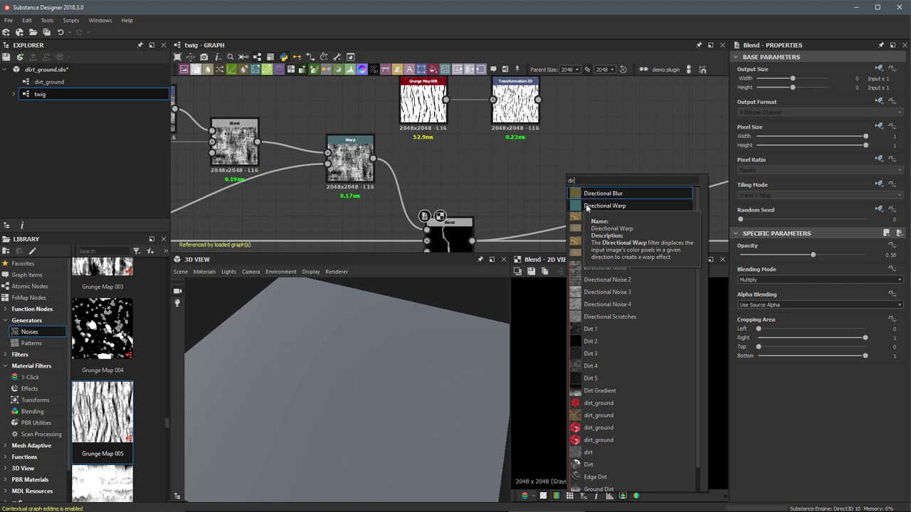
pyautogui.click(586, 207)
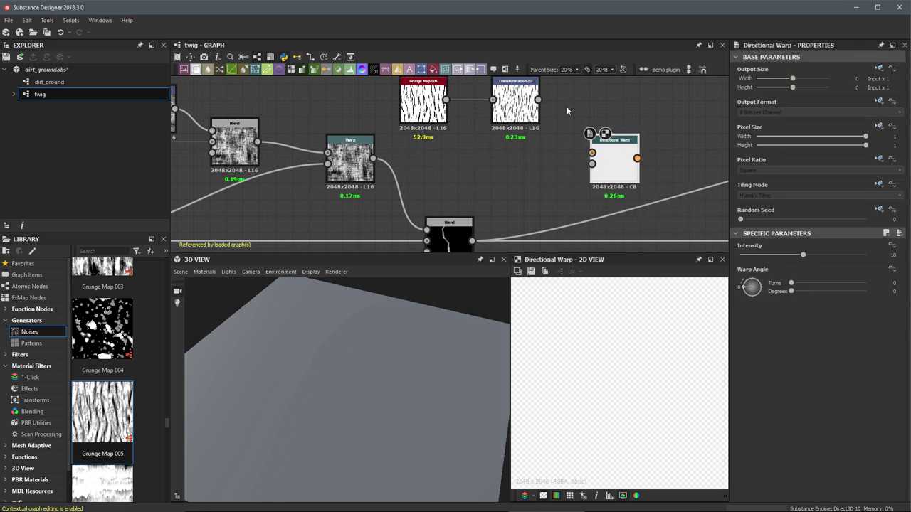
# - Feed the squeezed grunge from Transformation 2D into the Directional Warp's main input and preview the Multiply Blend's twig shape
pyautogui.moveTo(549, 158); pyautogui.dragTo(592, 152)
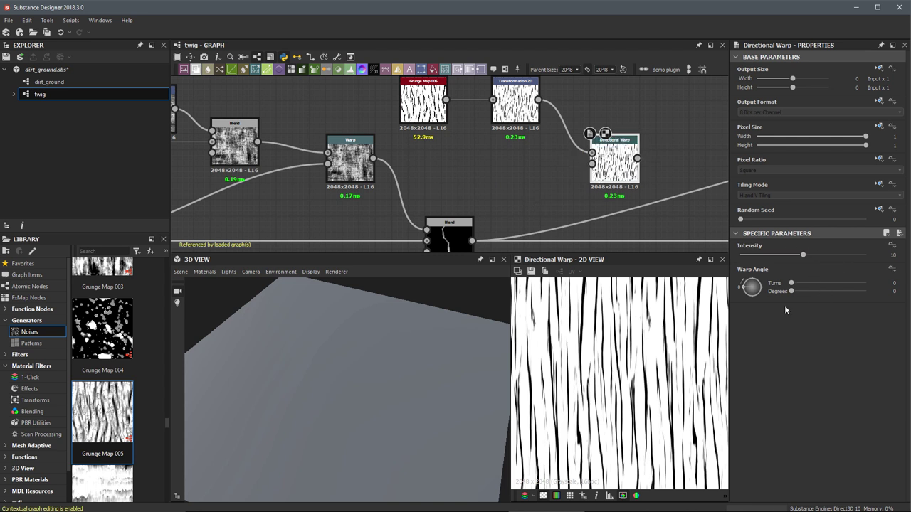
pyautogui.click(454, 237)
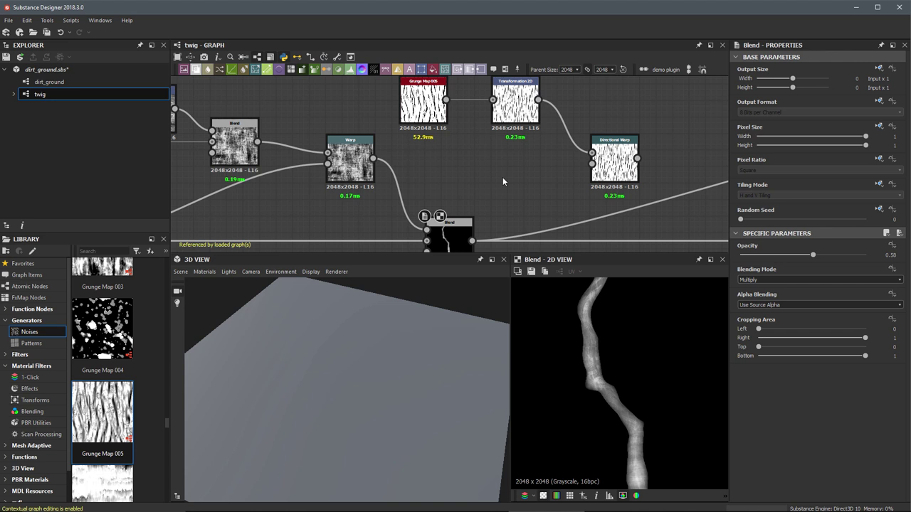
# - Add a Blur HQ Grayscale node below the Transformation 2D node and feed it the Multiply Blend's output
pyautogui.press('space')
pyautogui.write('blu')
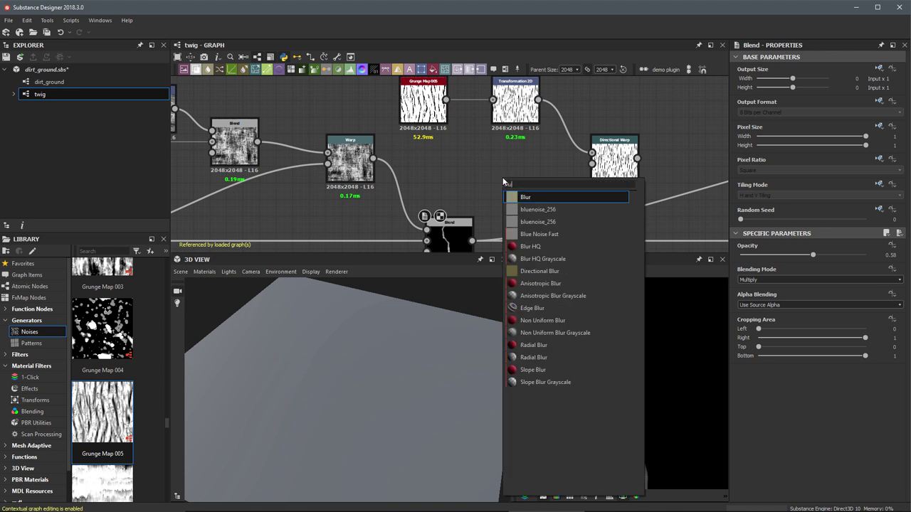
pyautogui.click(530, 260)
pyautogui.moveTo(471, 241); pyautogui.dragTo(495, 184)
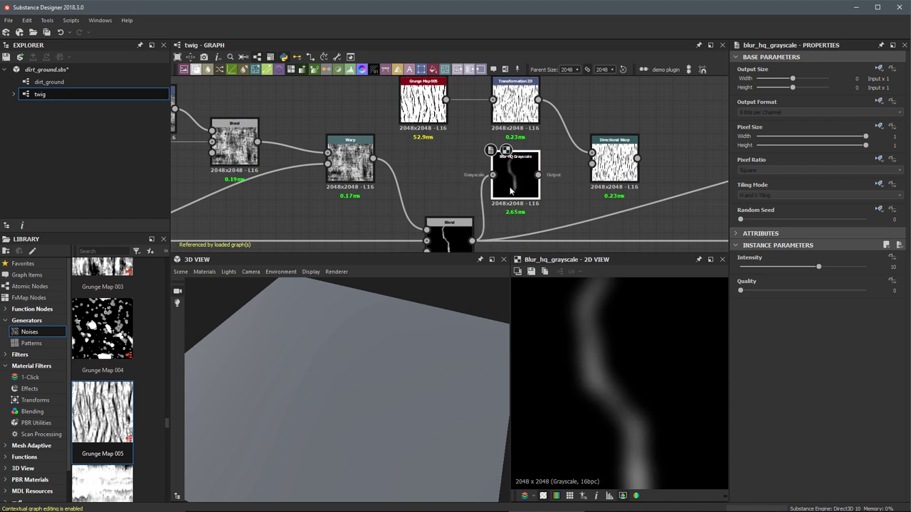
# - Set the new Blur HQ Grayscale's intensity to 1.93 and compare its close-up result with the unblurred Multiply Blend
pyautogui.moveTo(766, 268); pyautogui.dragTo(756, 269)
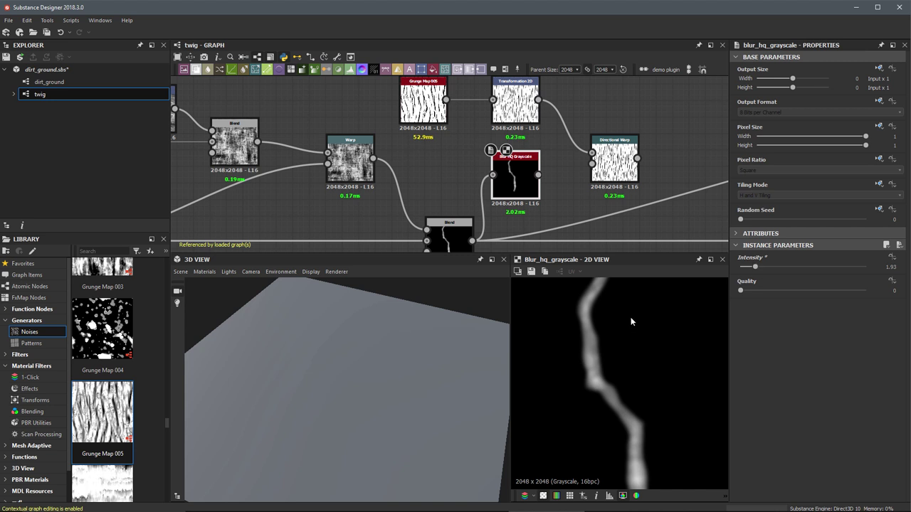
pyautogui.scroll(3, 584, 358)
pyautogui.moveTo(630, 371); pyautogui.dragTo(609, 383, button='middle')
pyautogui.click(458, 226)
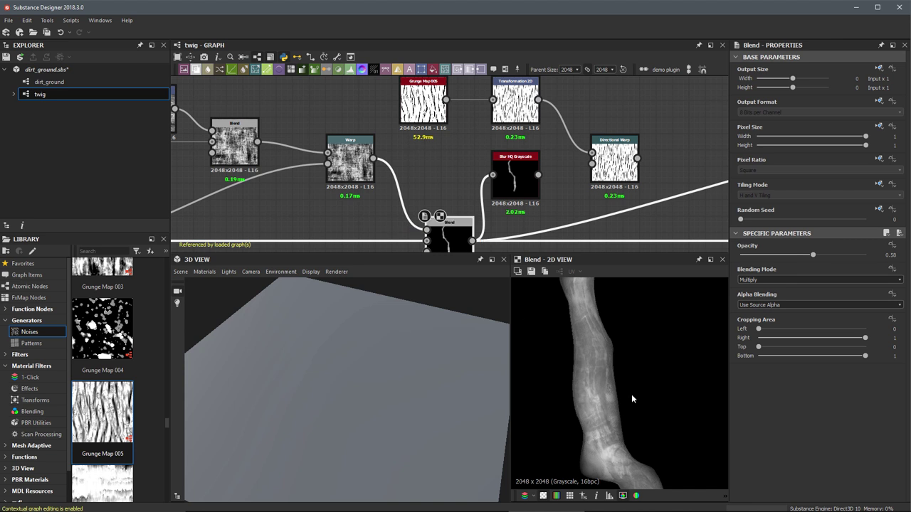
pyautogui.click(506, 163)
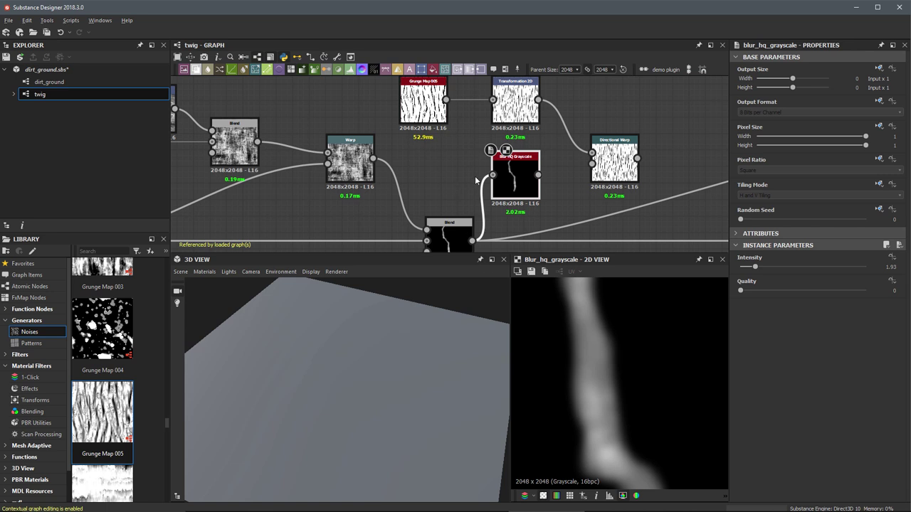
# - Examine the earlier Blur HQ Grayscale node after Levels and compare its blurred twig with the new blur's output
pyautogui.scroll(-3, 468, 175)
pyautogui.moveTo(413, 187); pyautogui.dragTo(452, 176, button='middle')
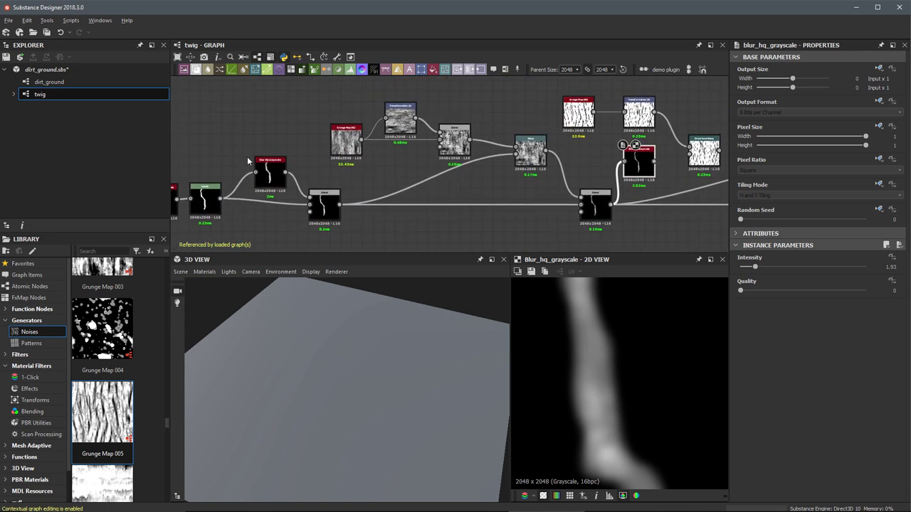
pyautogui.scroll(3, 270, 165)
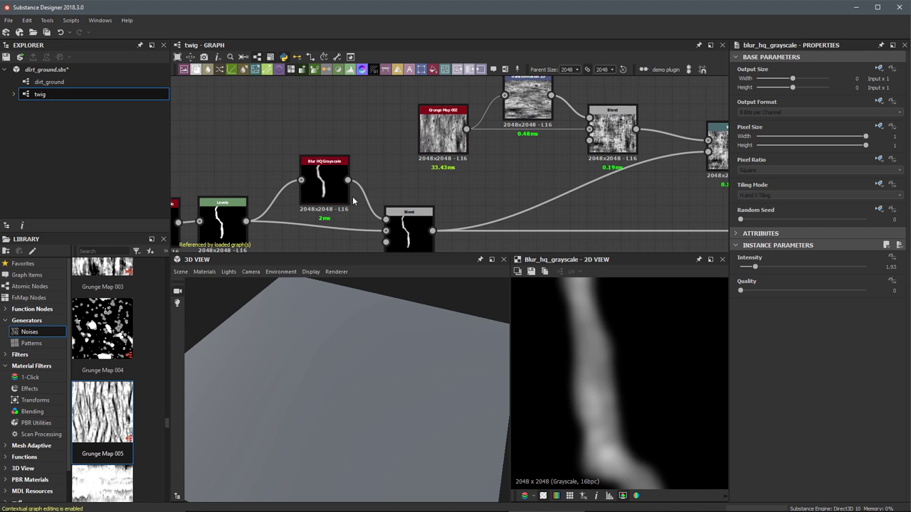
pyautogui.moveTo(537, 195); pyautogui.dragTo(436, 193, button='middle')
pyautogui.scroll(-2, 459, 214)
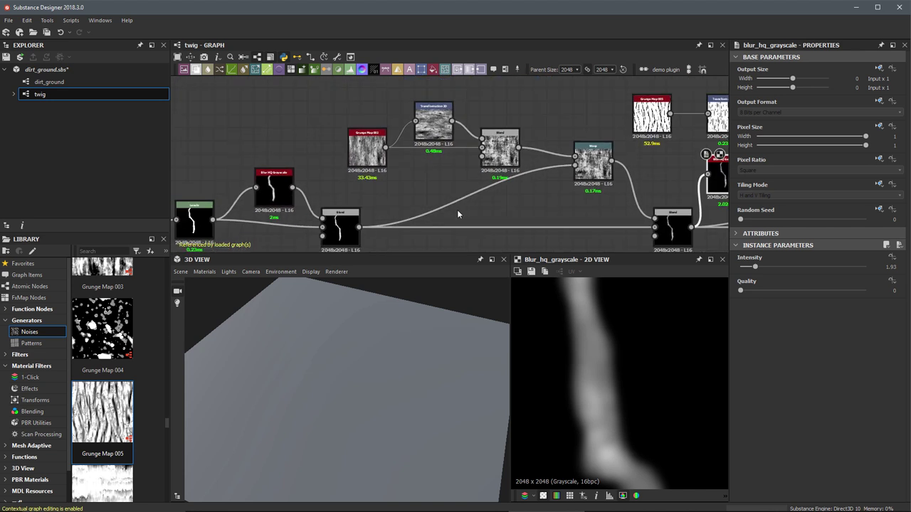
pyautogui.doubleClick(278, 191)
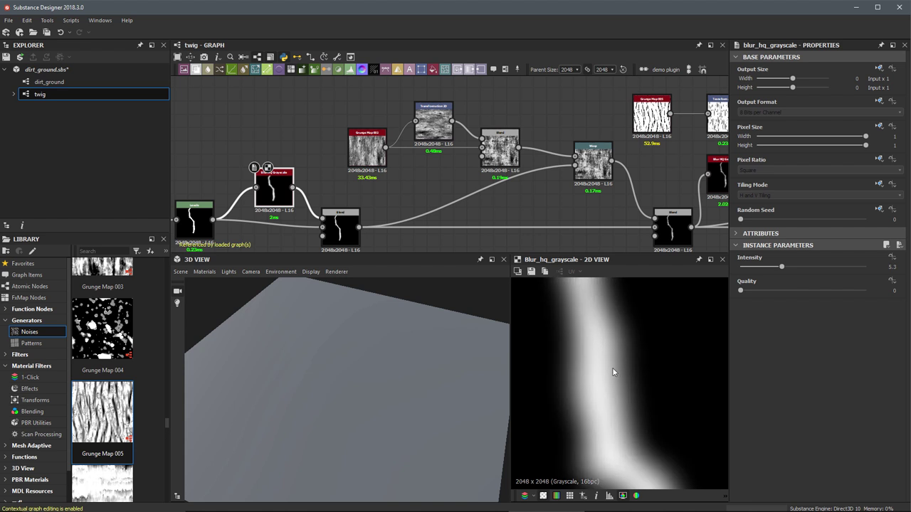
pyautogui.press('f')
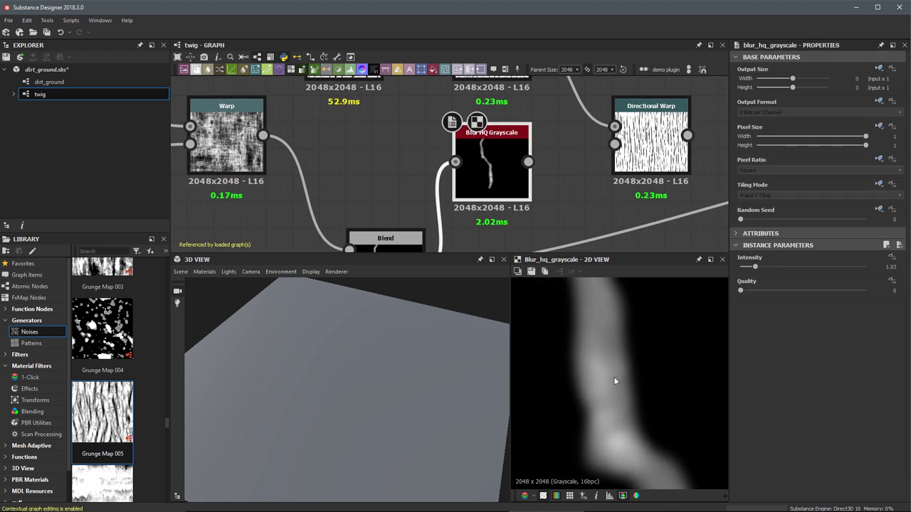
pyautogui.scroll(-2, 432, 132)
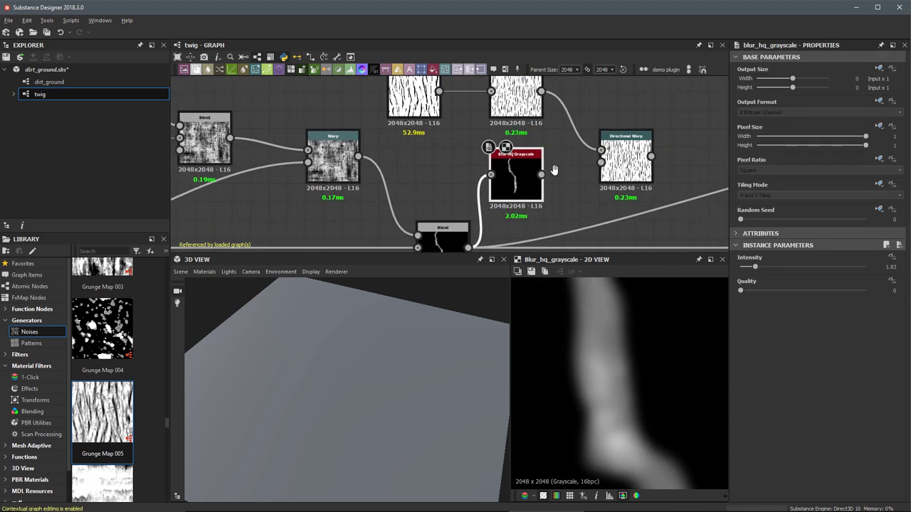
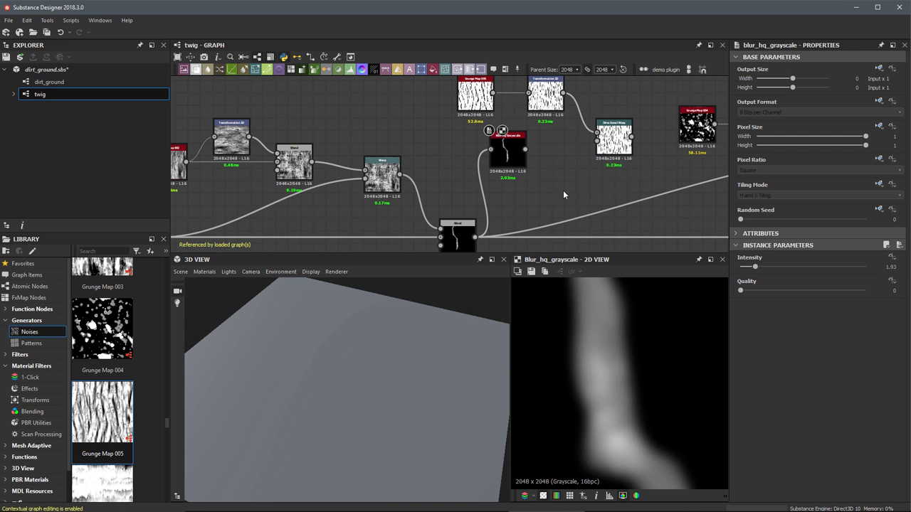
# - Add a Non Uniform Blur Grayscale node below Blur HQ Grayscale and connect the Multiply Blend's output to its Grayscale input
pyautogui.scroll(2, 541, 184)
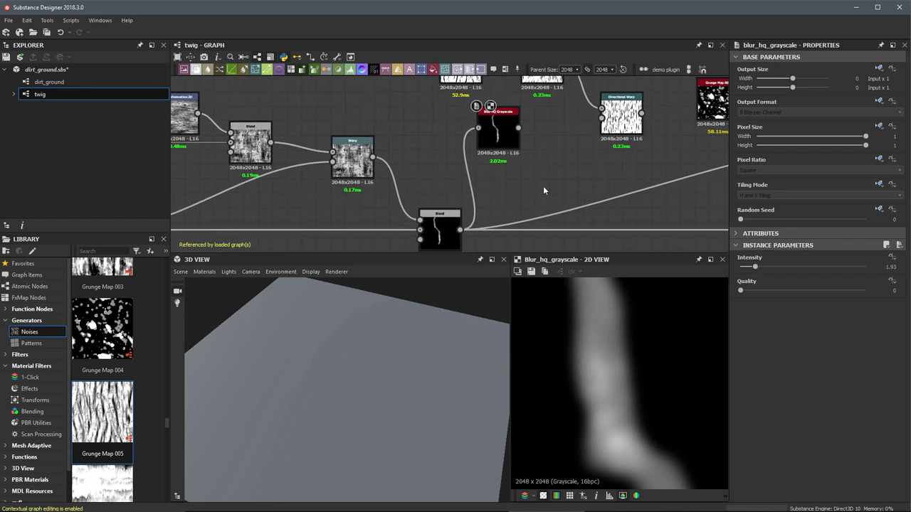
pyautogui.press('space')
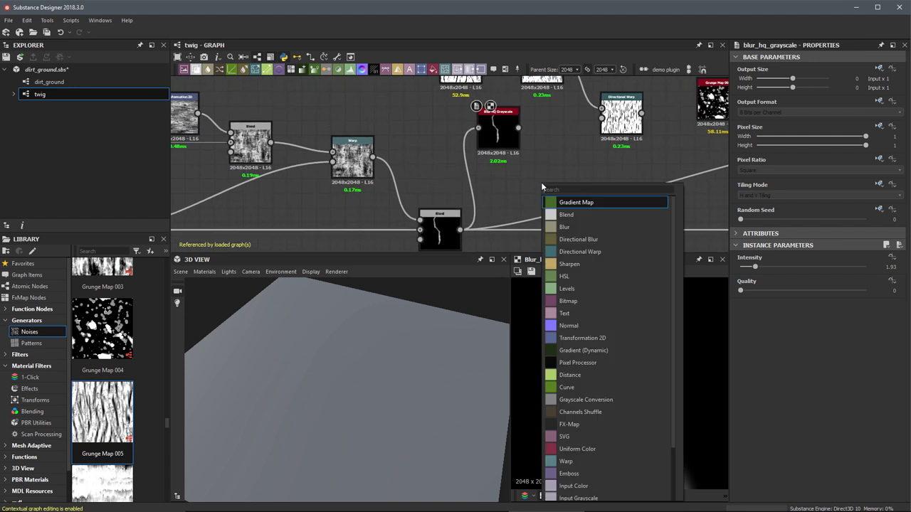
pyautogui.write('non')
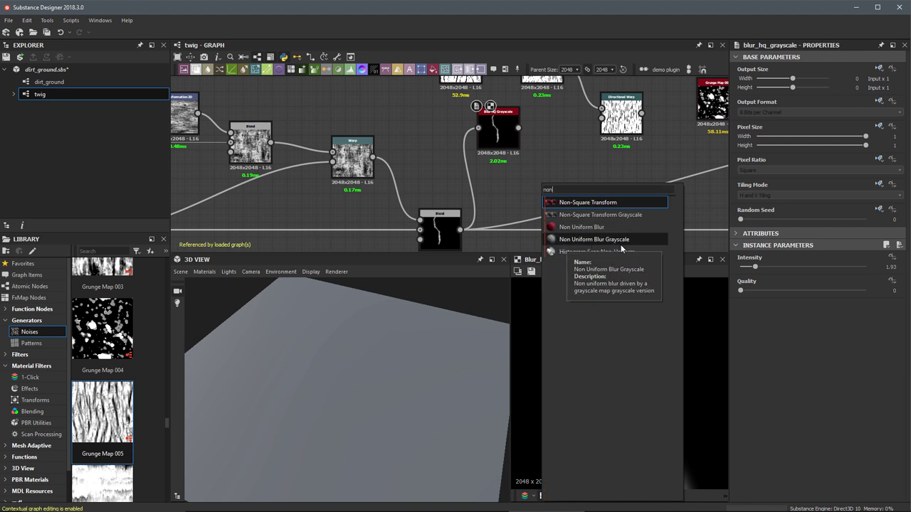
pyautogui.click(580, 242)
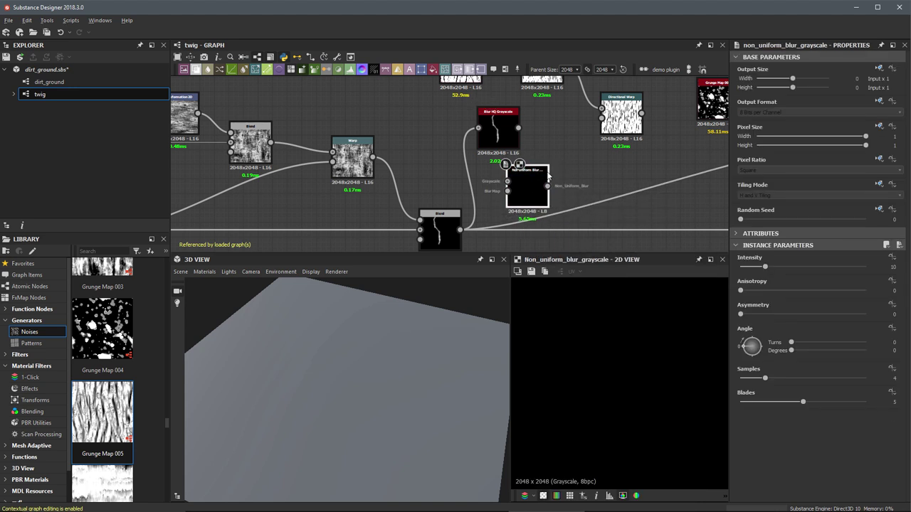
pyautogui.scroll(3, 598, 191)
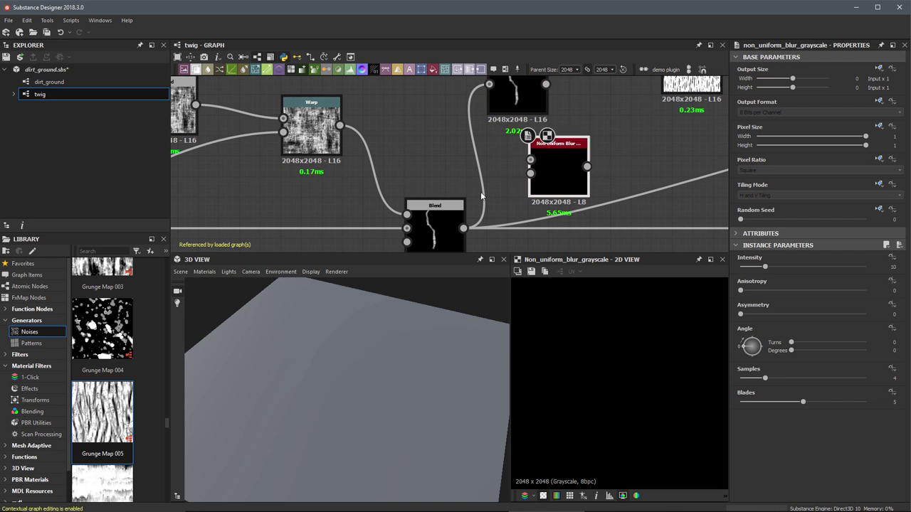
pyautogui.moveTo(454, 141); pyautogui.dragTo(558, 157)
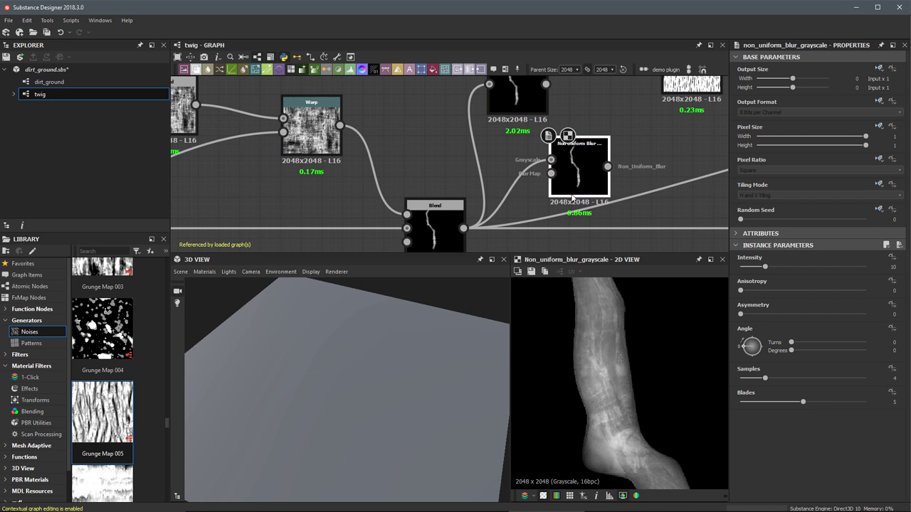
# - Rearrange the Blur HQ Grayscale and Non Uniform Blur Grayscale nodes so they sit closely stacked above the Multiply Blend
pyautogui.moveTo(429, 145); pyautogui.dragTo(400, 179, button='middle')
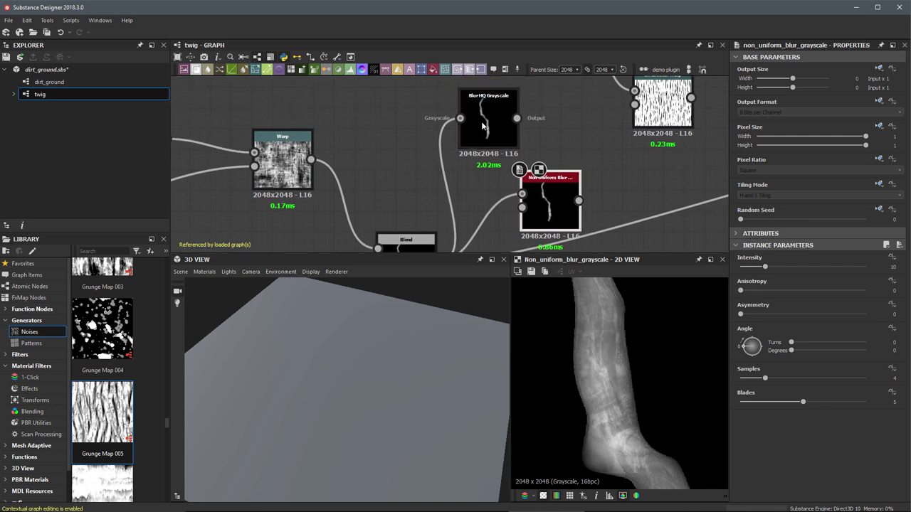
pyautogui.moveTo(489, 122); pyautogui.dragTo(509, 122)
pyautogui.moveTo(554, 200); pyautogui.dragTo(513, 201)
pyautogui.moveTo(513, 200); pyautogui.dragTo(533, 176, button='middle')
pyautogui.moveTo(533, 176); pyautogui.dragTo(555, 176)
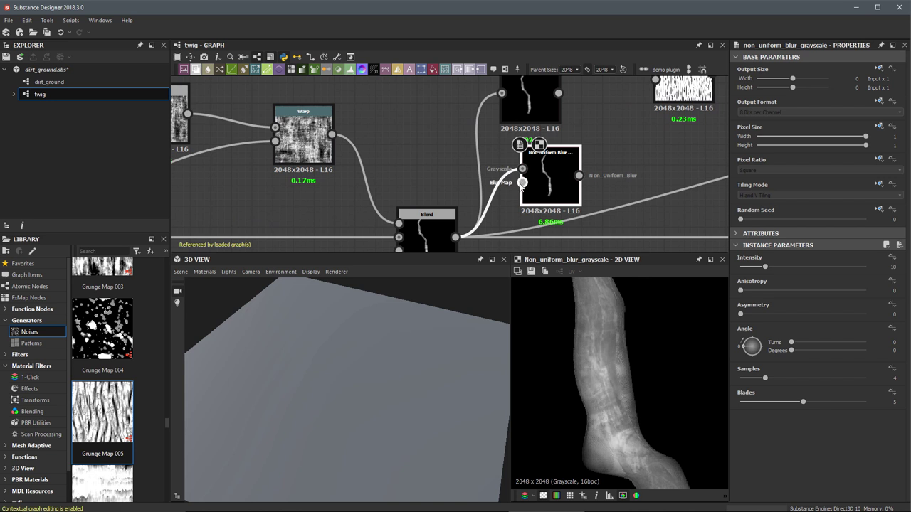
# - Preview the Warp node's grunge and connect its output to the Non Uniform Blur Grayscale's Blur Map input
pyautogui.click(302, 132)
pyautogui.moveTo(333, 141); pyautogui.dragTo(365, 135, button='middle')
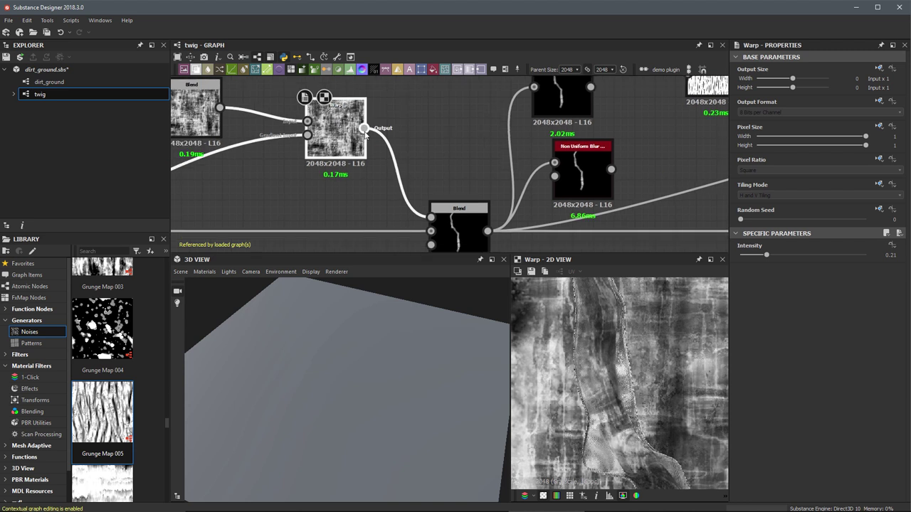
pyautogui.moveTo(416, 114); pyautogui.dragTo(553, 182)
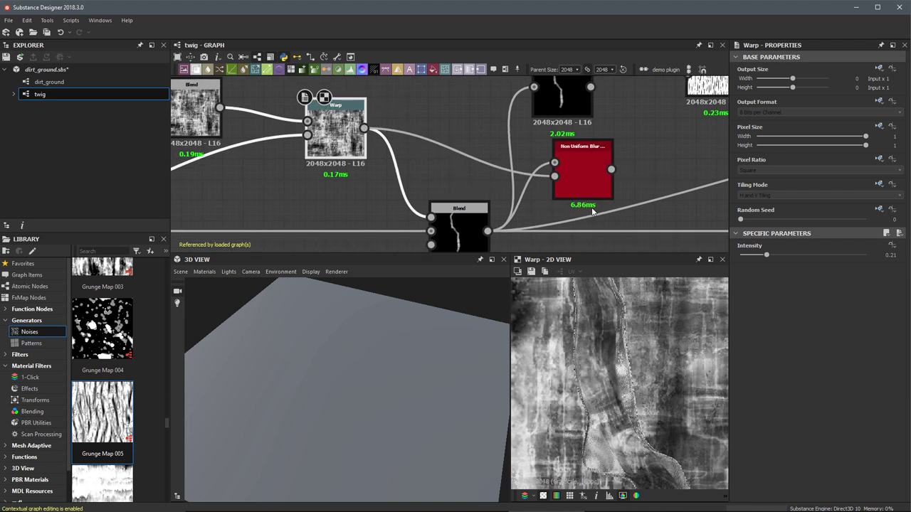
# - Set the Non Uniform Blur Grayscale's intensity to 2.83 and inspect the blurred twig up close
pyautogui.click(576, 182)
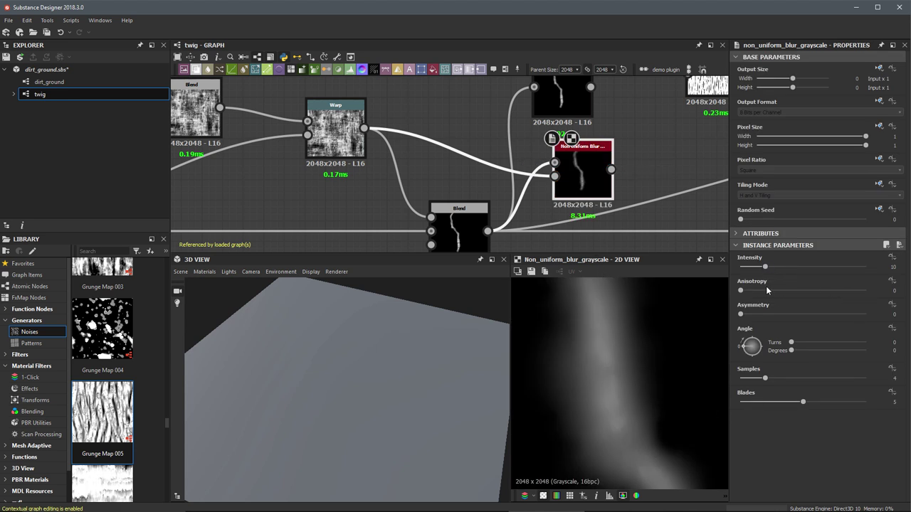
pyautogui.moveTo(589, 92); pyautogui.dragTo(547, 129, button='middle')
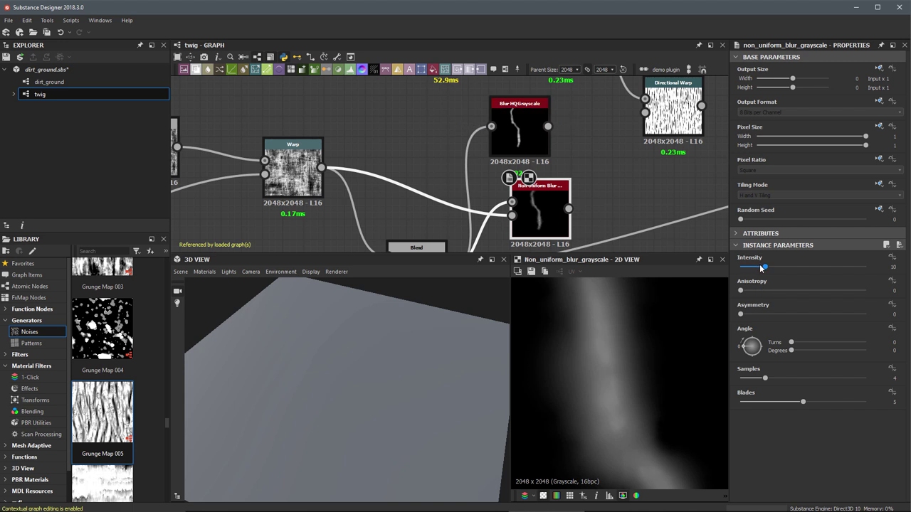
pyautogui.moveTo(761, 268); pyautogui.dragTo(746, 267)
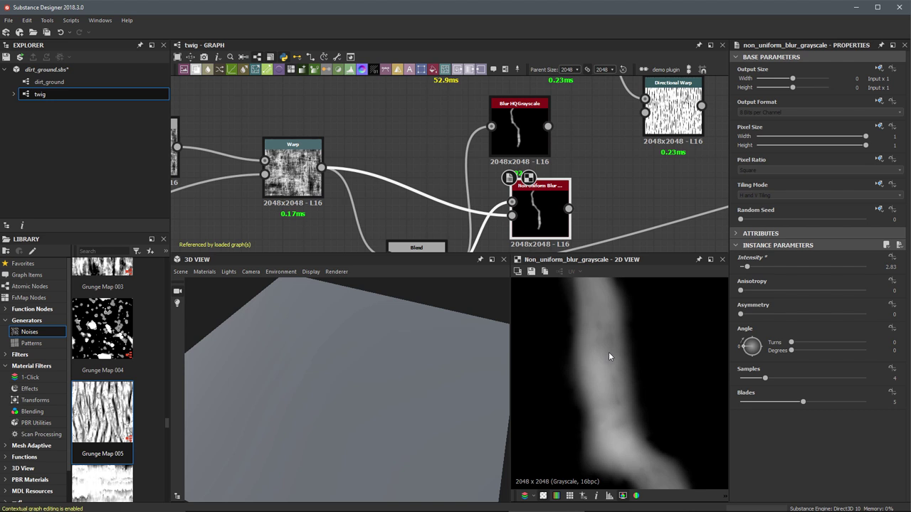
pyautogui.scroll(2, 624, 372)
pyautogui.moveTo(620, 356); pyautogui.dragTo(616, 368, button='middle')
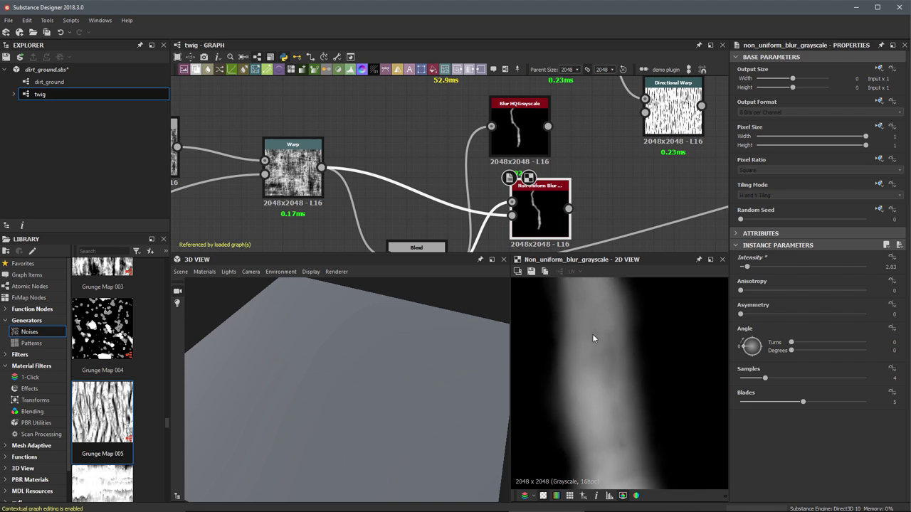
# - Compare the Blur HQ Grayscale result with the Non Uniform Blur Grayscale result along the twig
pyautogui.doubleClick(520, 132)
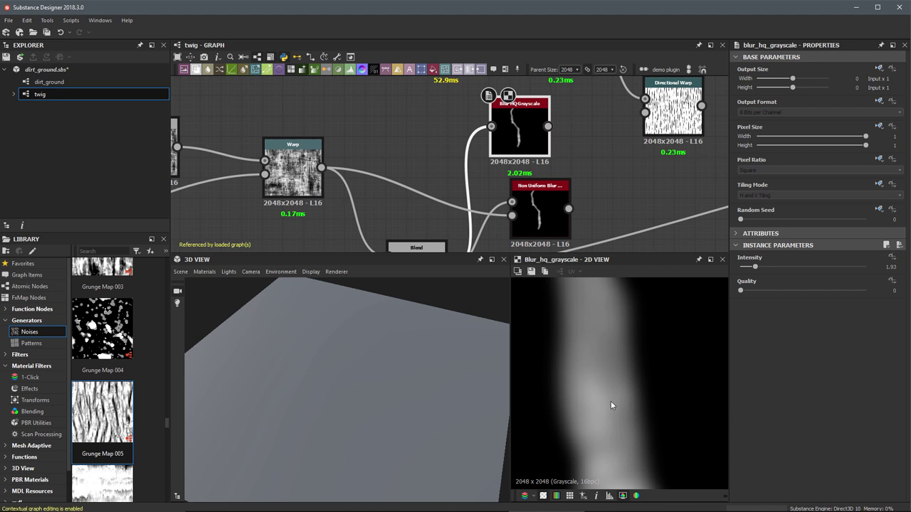
pyautogui.doubleClick(545, 194)
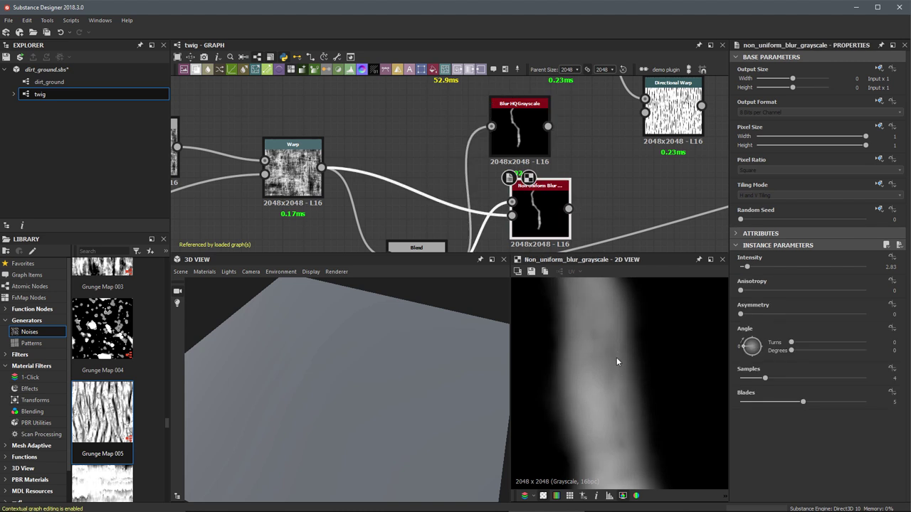
pyautogui.moveTo(617, 425); pyautogui.dragTo(637, 373, button='middle')
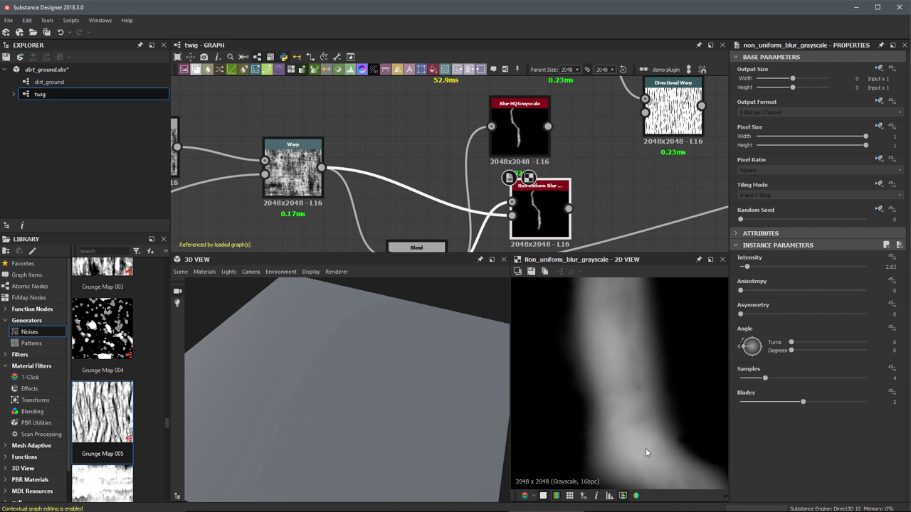
# - Set the Non Uniform Blur Grayscale's anisotropy to 0.12, asymmetry to 0.1, angle to 50 degrees and intensity to 2.45
pyautogui.moveTo(746, 267); pyautogui.dragTo(754, 316)
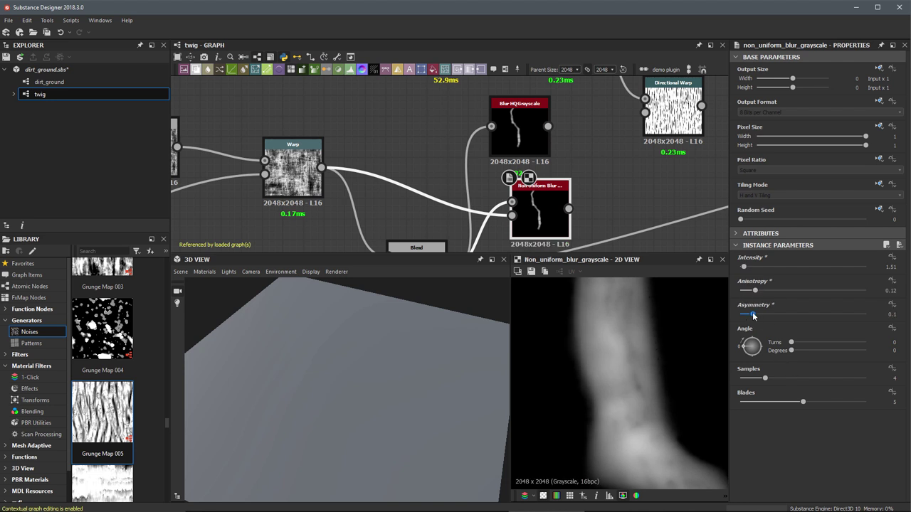
pyautogui.moveTo(790, 342); pyautogui.dragTo(802, 344)
pyautogui.scroll(-3, 646, 373)
pyautogui.moveTo(642, 371); pyautogui.dragTo(605, 349, button='middle')
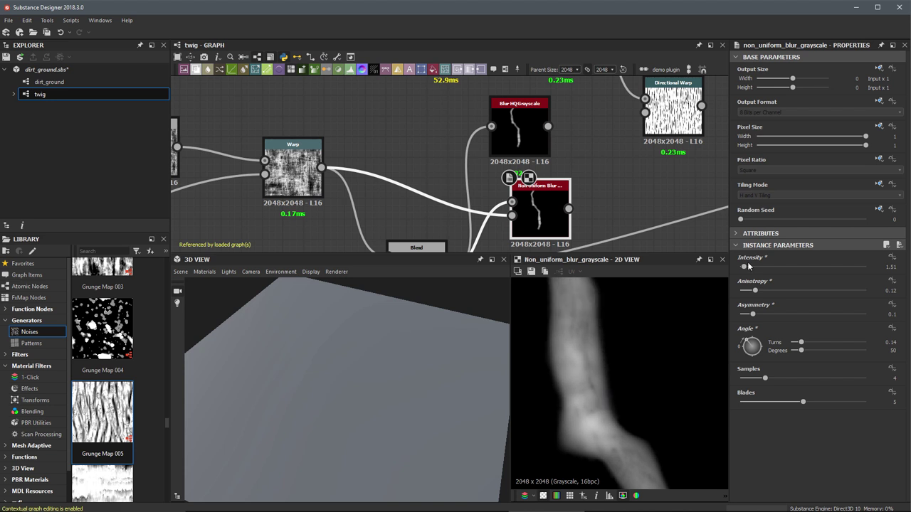
pyautogui.moveTo(743, 267); pyautogui.dragTo(746, 269)
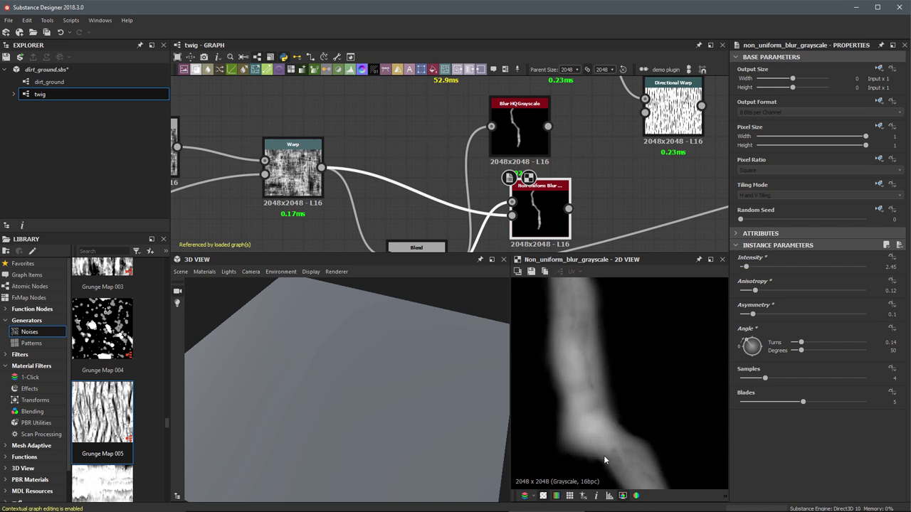
pyautogui.moveTo(559, 189); pyautogui.dragTo(513, 196, button='middle')
pyautogui.scroll(-1, 548, 197)
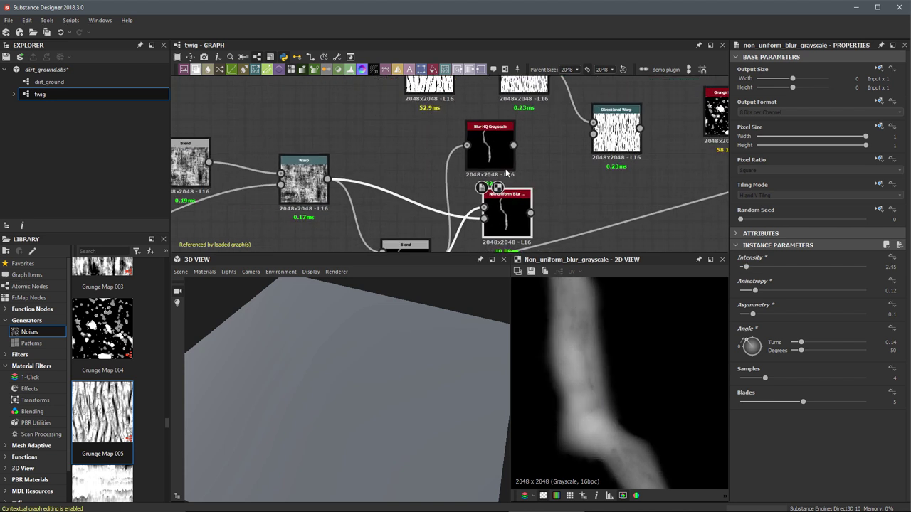
# - Reposition the Directional Warp node near the blur nodes and delete the Blur HQ Grayscale node
pyautogui.moveTo(500, 157); pyautogui.dragTo(518, 157)
pyautogui.moveTo(559, 193); pyautogui.dragTo(465, 216, button='middle')
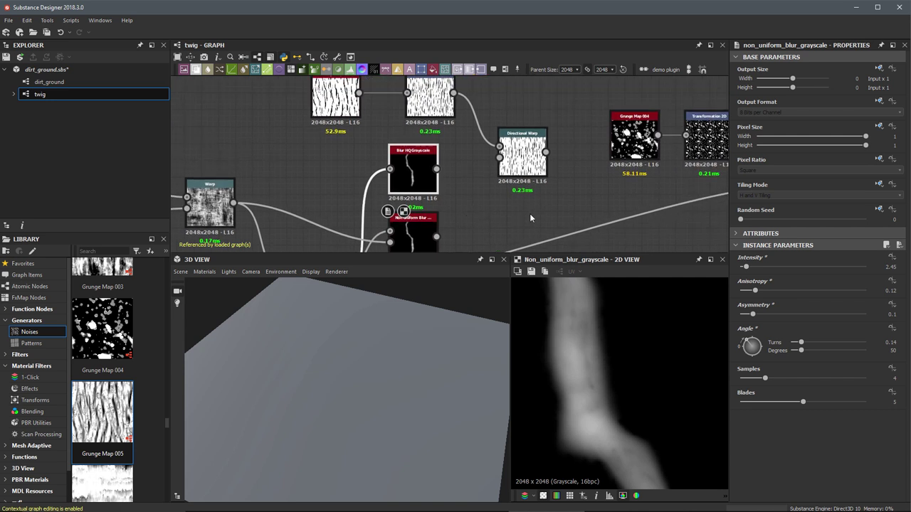
pyautogui.moveTo(525, 156); pyautogui.dragTo(518, 182)
pyautogui.moveTo(481, 217); pyautogui.dragTo(482, 195, button='middle')
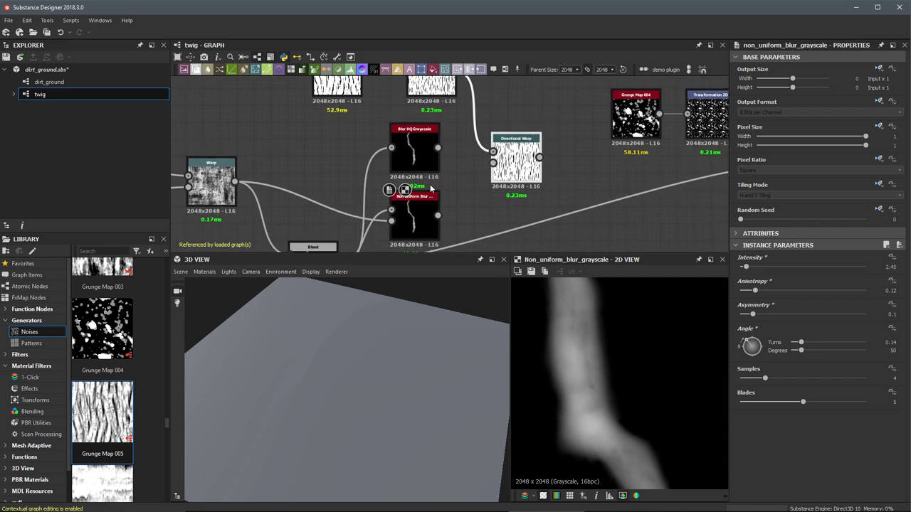
pyautogui.click(418, 140)
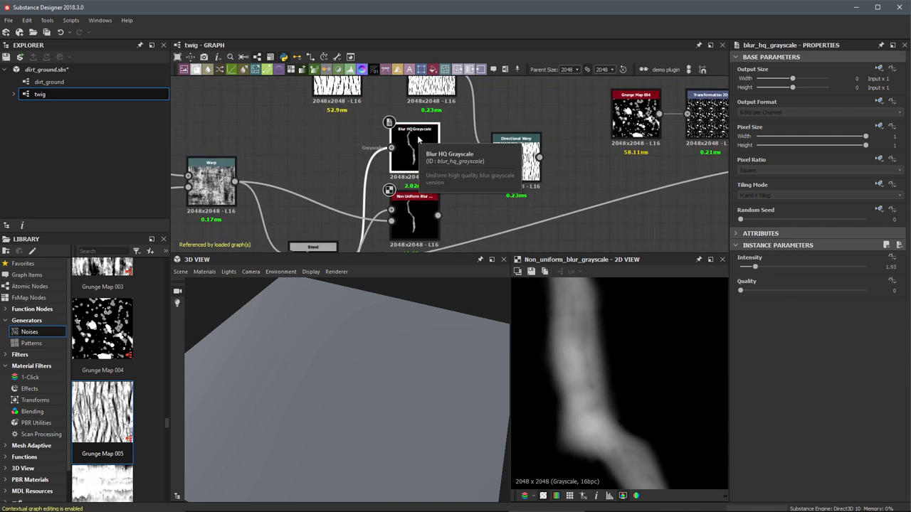
pyautogui.press('Delete')
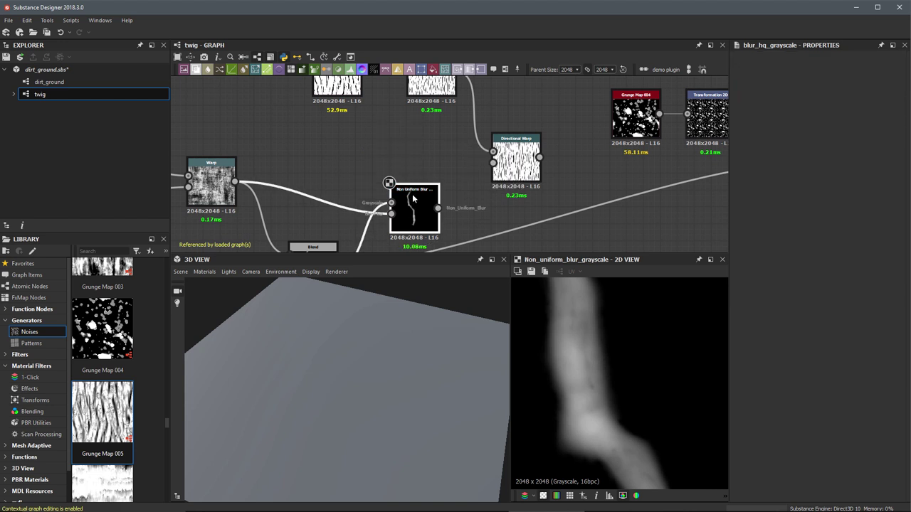
# - Connect the Non Uniform Blur Grayscale output to the Directional Warp's Intensity Input and preview the warped grunge
pyautogui.moveTo(411, 217); pyautogui.dragTo(409, 175)
pyautogui.moveTo(461, 171); pyautogui.dragTo(373, 180, button='middle')
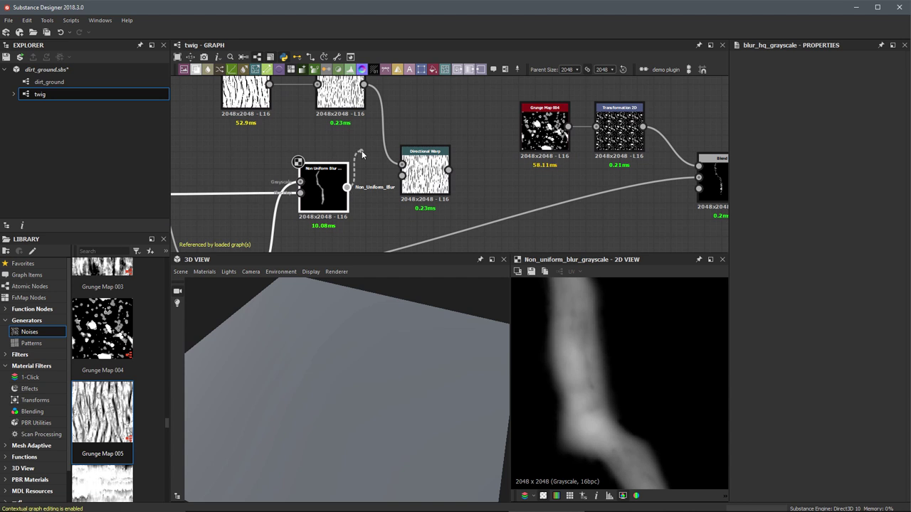
pyautogui.moveTo(362, 154); pyautogui.dragTo(402, 177)
pyautogui.doubleClick(422, 176)
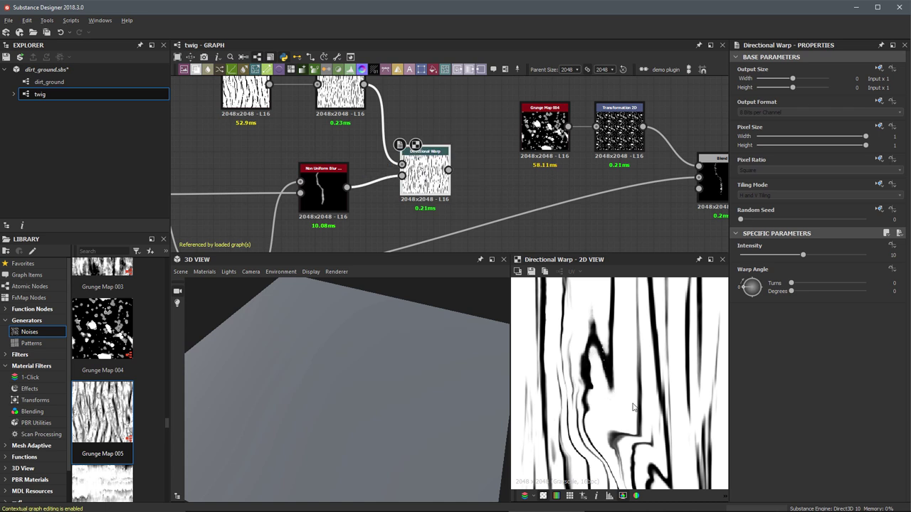
pyautogui.scroll(-6, 633, 407)
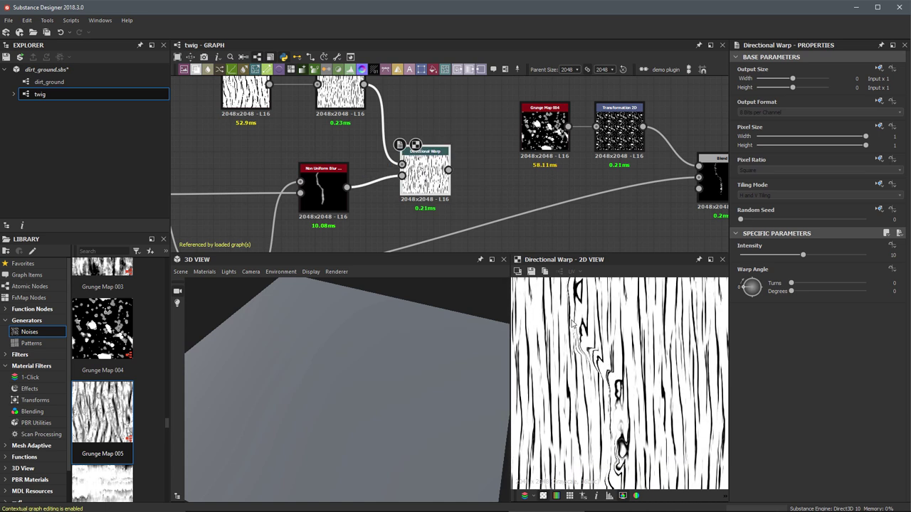
pyautogui.moveTo(625, 455); pyautogui.dragTo(635, 360, button='middle')
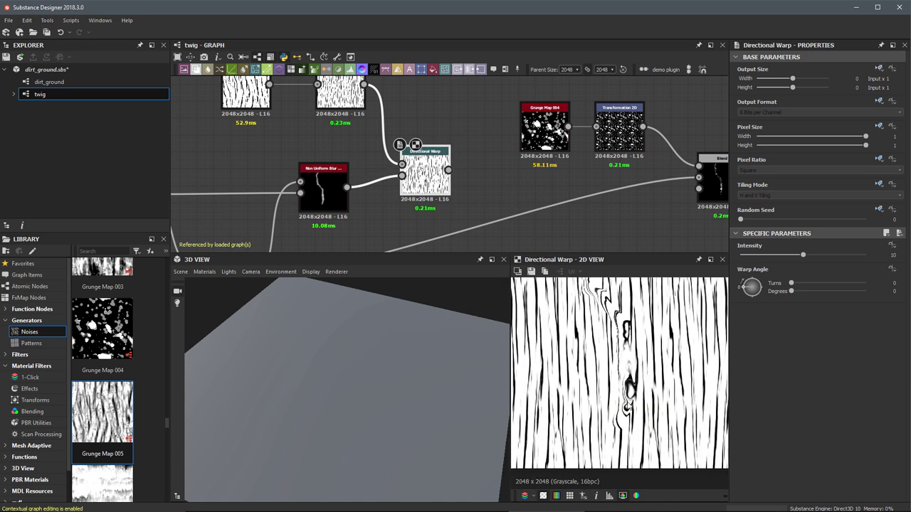
pyautogui.moveTo(604, 285); pyautogui.dragTo(607, 368, button='middle')
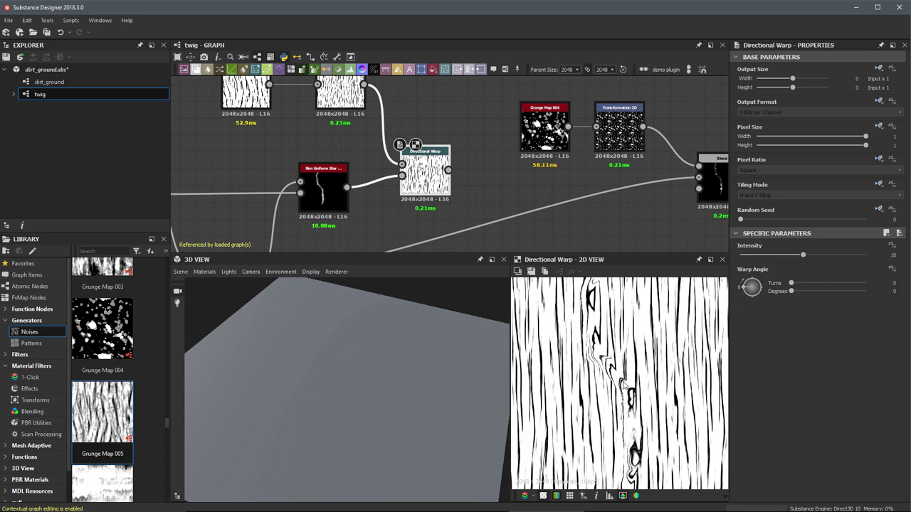
# - Set the Directional Warp's warp angle to 64 degrees and its intensity to 14.34, checking the distortion along the twig
pyautogui.moveTo(749, 289); pyautogui.dragTo(750, 285)
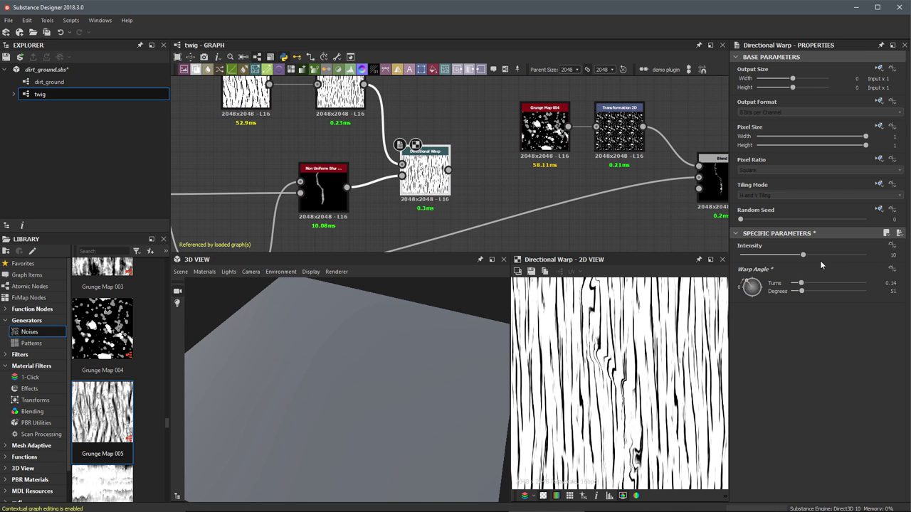
pyautogui.moveTo(803, 254); pyautogui.dragTo(814, 255)
pyautogui.moveTo(752, 288)
pyautogui.mouseDown()
pyautogui.moveTo(759, 297)
pyautogui.moveTo(752, 290)
pyautogui.mouseUp()
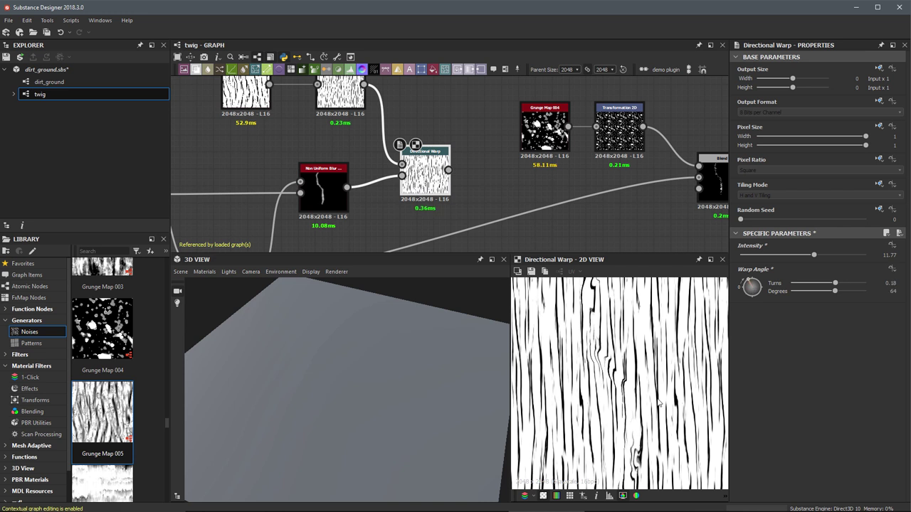
pyautogui.scroll(3, 622, 356)
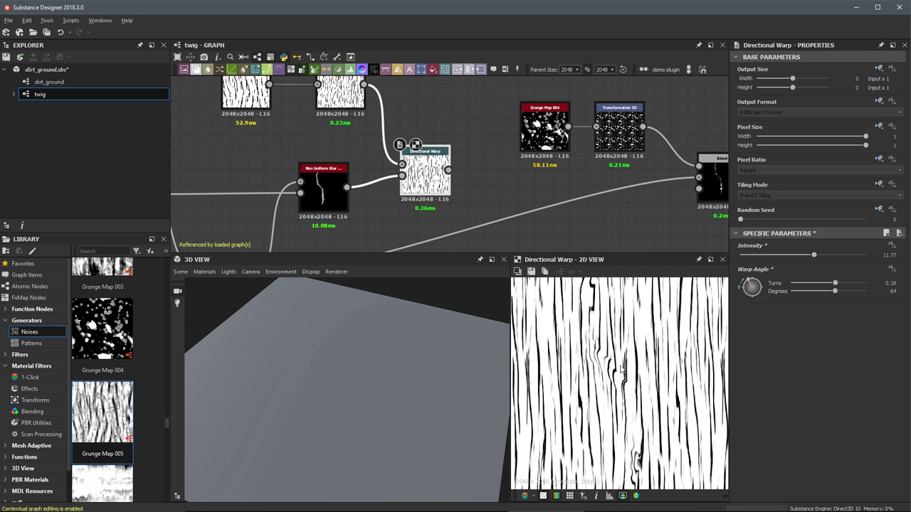
pyautogui.moveTo(630, 387); pyautogui.dragTo(639, 381, button='middle')
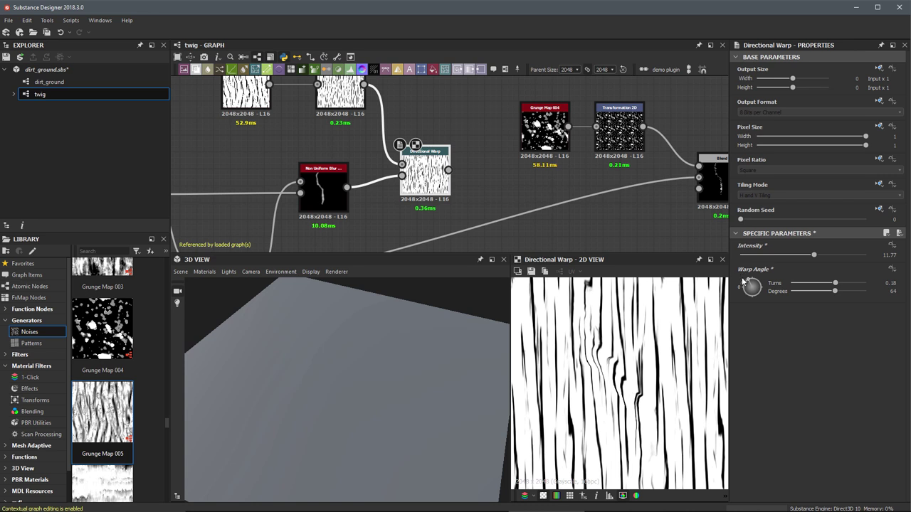
pyautogui.moveTo(813, 255); pyautogui.dragTo(831, 256)
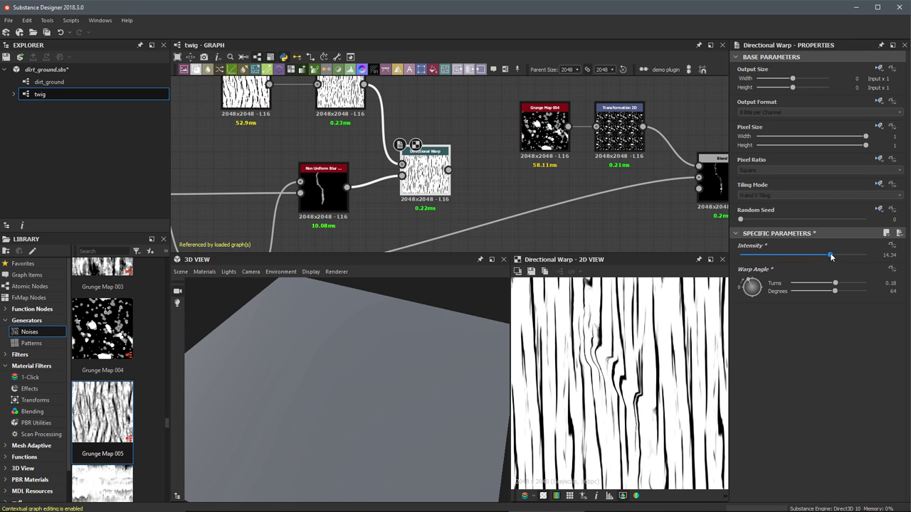
pyautogui.scroll(-3, 636, 383)
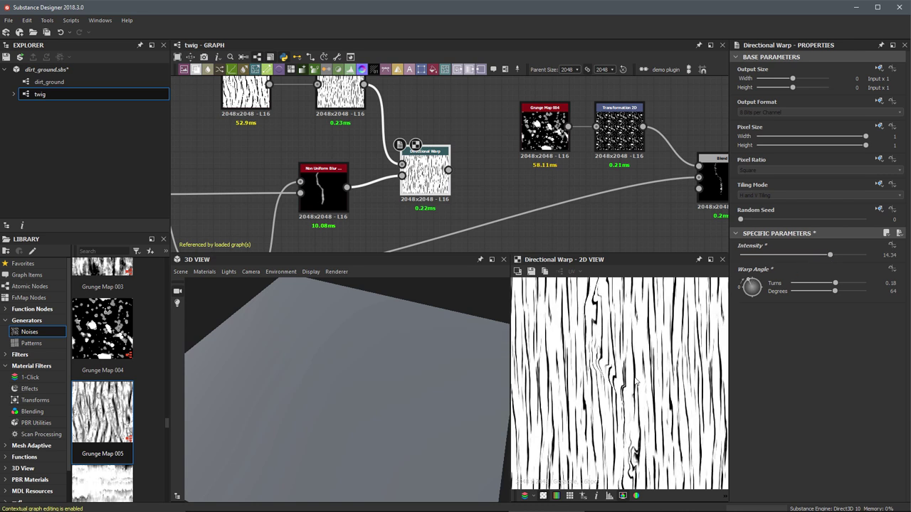
pyautogui.scroll(4, 635, 380)
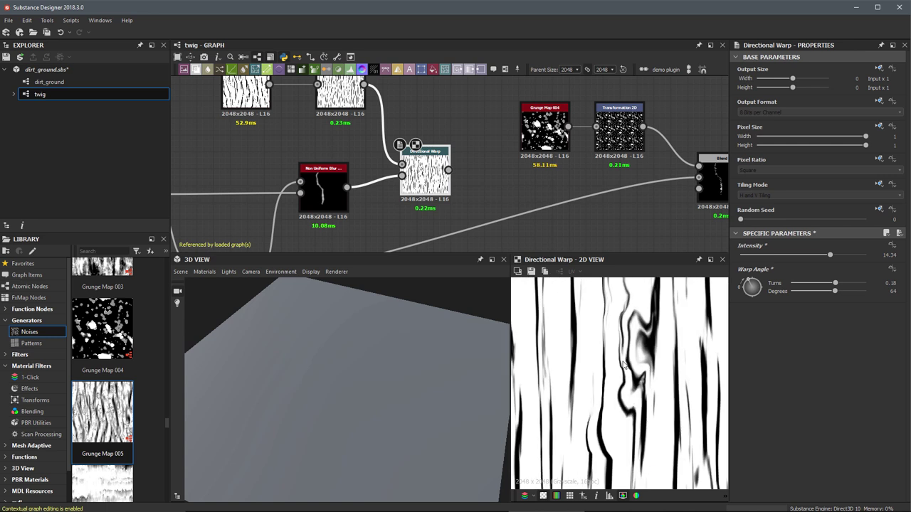
pyautogui.scroll(-4, 607, 338)
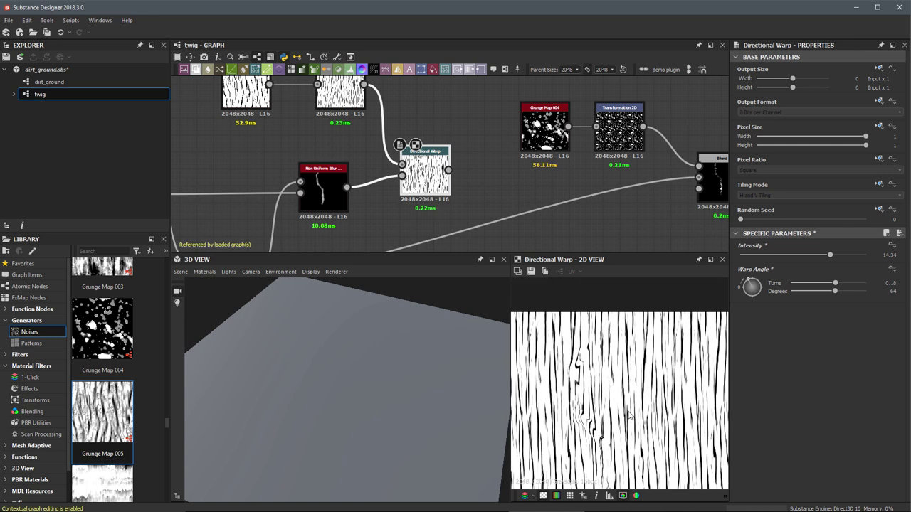
pyautogui.scroll(-1, 628, 416)
# - Move the Grunge Map 004 branch, its blends and the output node farther from the Directional Warp to free up space
pyautogui.scroll(-5, 496, 151)
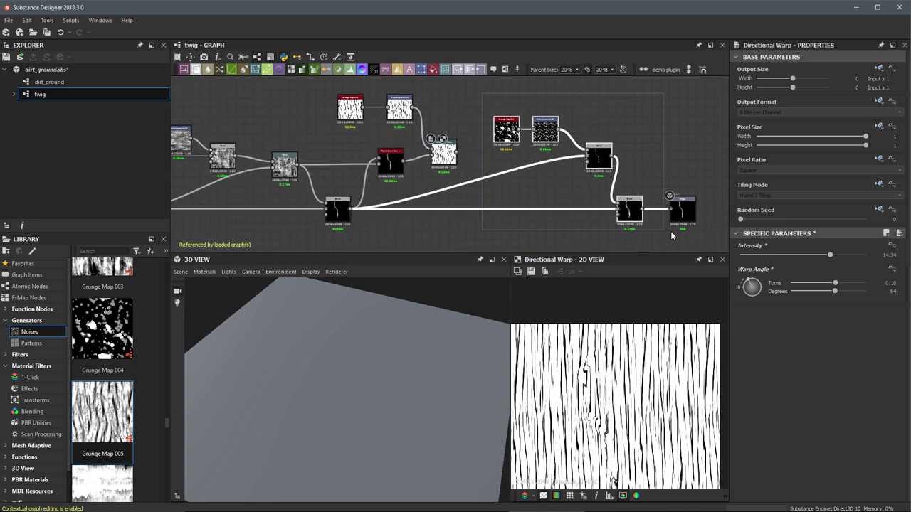
pyautogui.moveTo(671, 236); pyautogui.dragTo(701, 216)
pyautogui.moveTo(462, 161); pyautogui.dragTo(490, 141, button='middle')
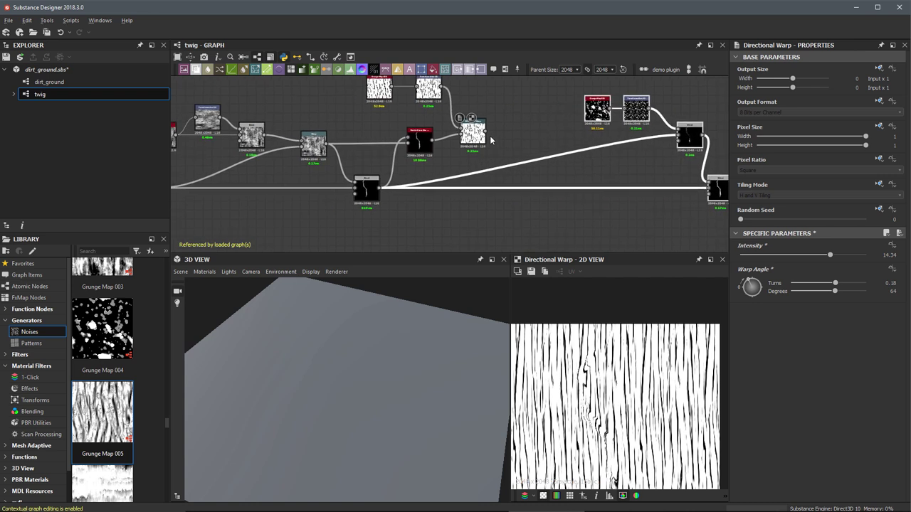
# - Add a Blend node with the Directional Warp as foreground and the twig Blend as background, set to Multiply
pyautogui.scroll(4, 490, 140)
pyautogui.rightClick(543, 133)
pyautogui.click(582, 165)
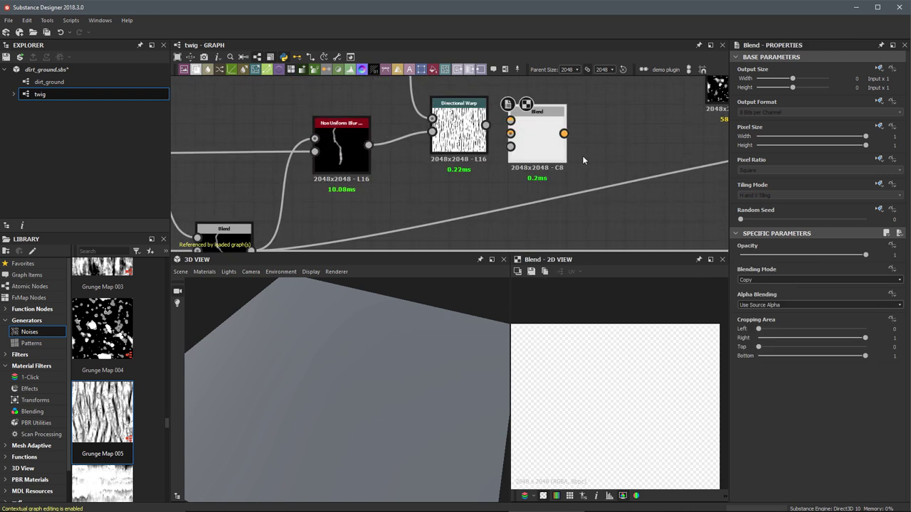
pyautogui.moveTo(538, 150); pyautogui.dragTo(578, 160)
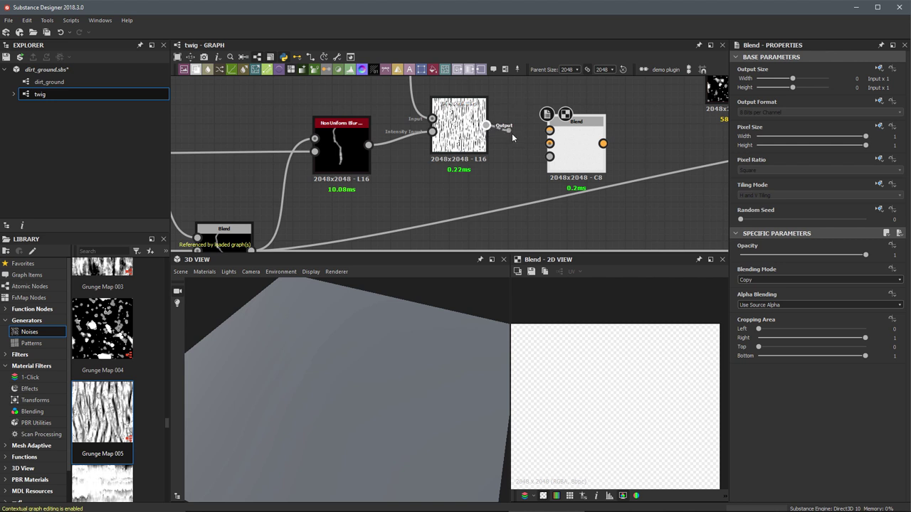
pyautogui.moveTo(486, 125); pyautogui.dragTo(550, 131)
pyautogui.moveTo(332, 222); pyautogui.dragTo(349, 172, button='middle')
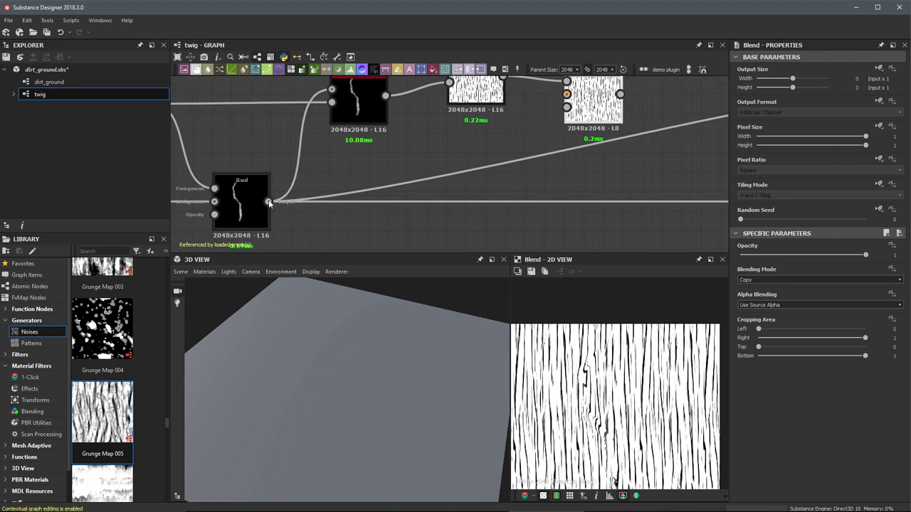
pyautogui.moveTo(268, 202); pyautogui.dragTo(574, 127)
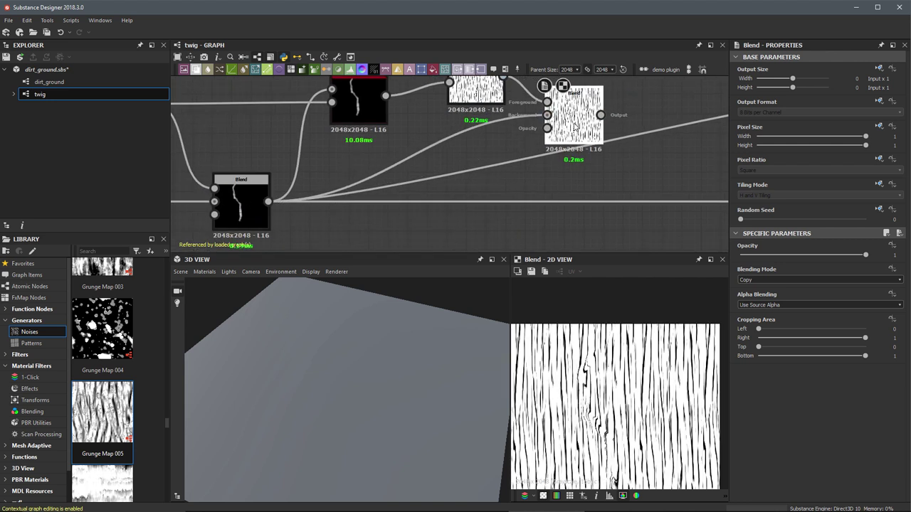
pyautogui.click(761, 281)
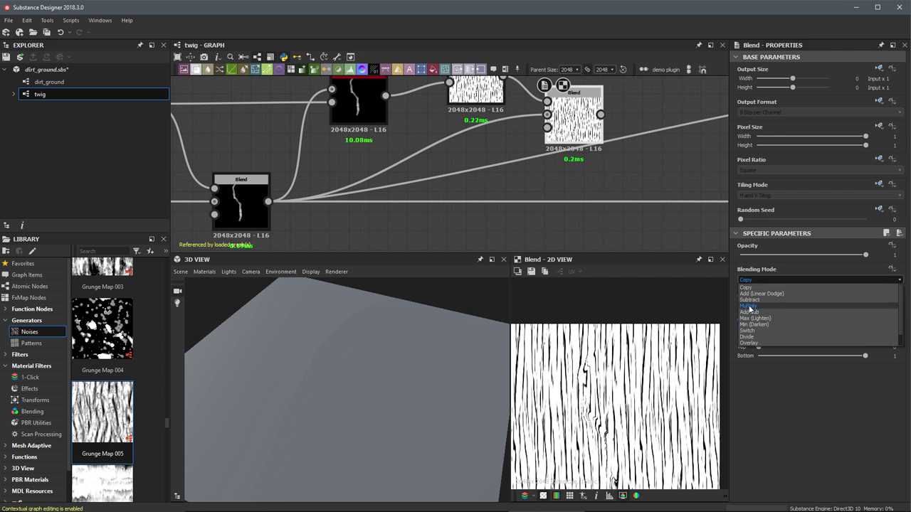
pyautogui.click(749, 306)
# - Examine the multiplied bark cracks along the whole twig, close up and at full length
pyautogui.scroll(2, 629, 426)
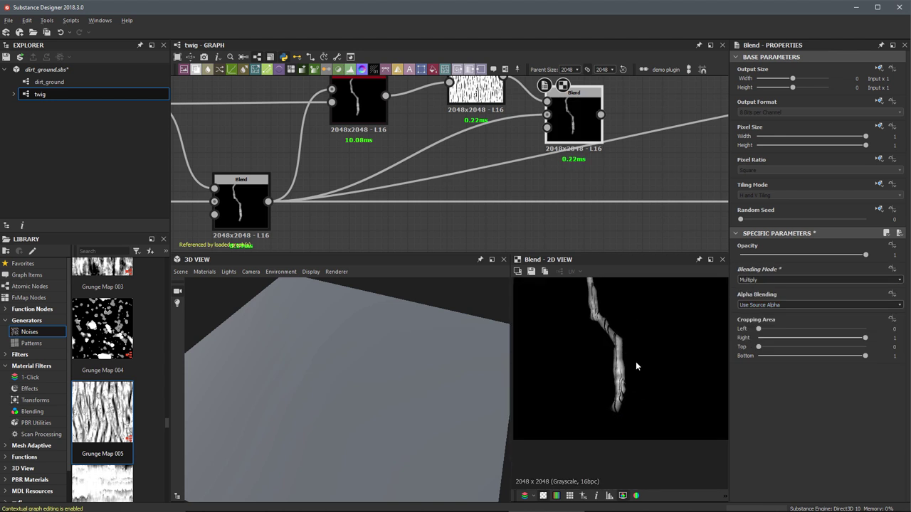
pyautogui.scroll(3, 636, 361)
pyautogui.moveTo(647, 444); pyautogui.dragTo(647, 405, button='middle')
pyautogui.scroll(1, 648, 411)
pyautogui.scroll(1, 645, 400)
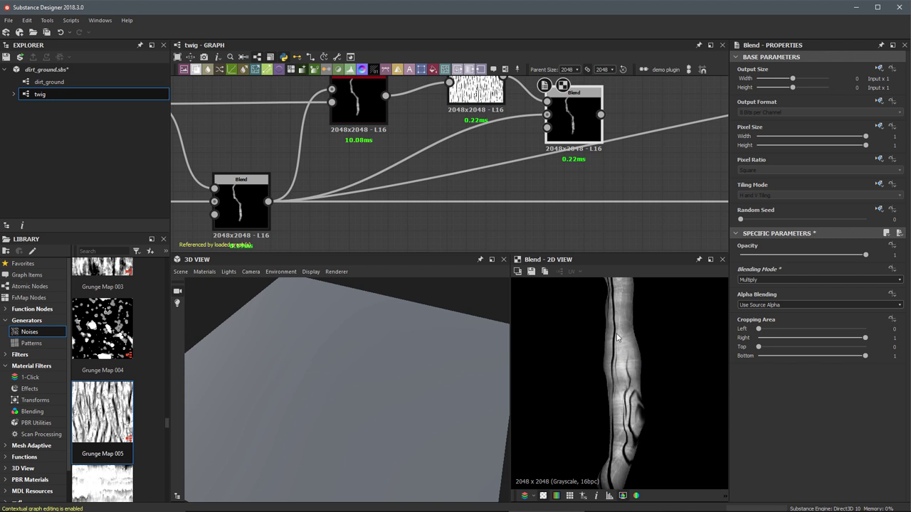
pyautogui.moveTo(617, 338); pyautogui.dragTo(587, 368, button='middle')
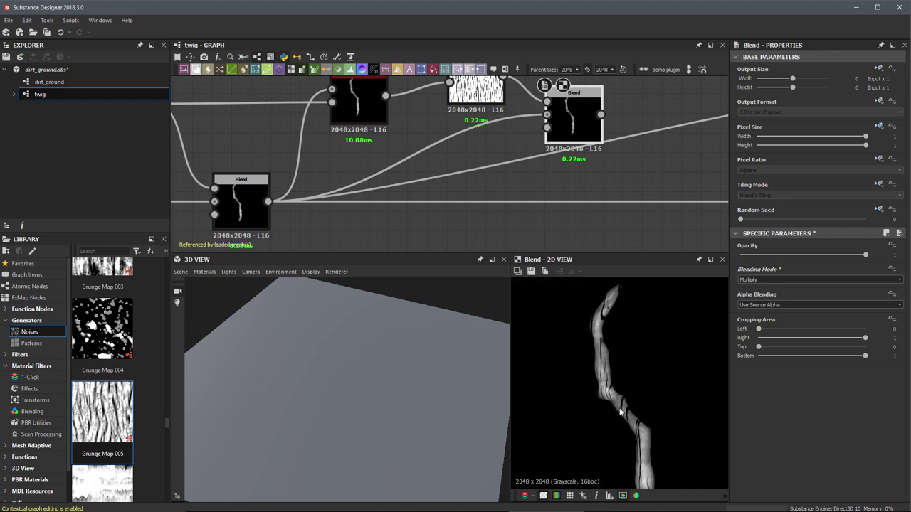
pyautogui.scroll(2, 599, 339)
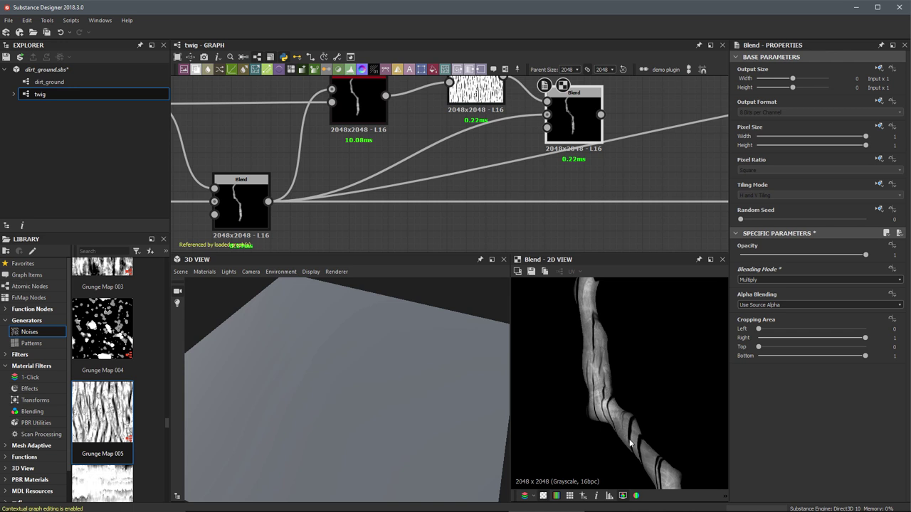
pyautogui.moveTo(659, 450); pyautogui.dragTo(626, 352, button='middle')
pyautogui.scroll(-2, 638, 403)
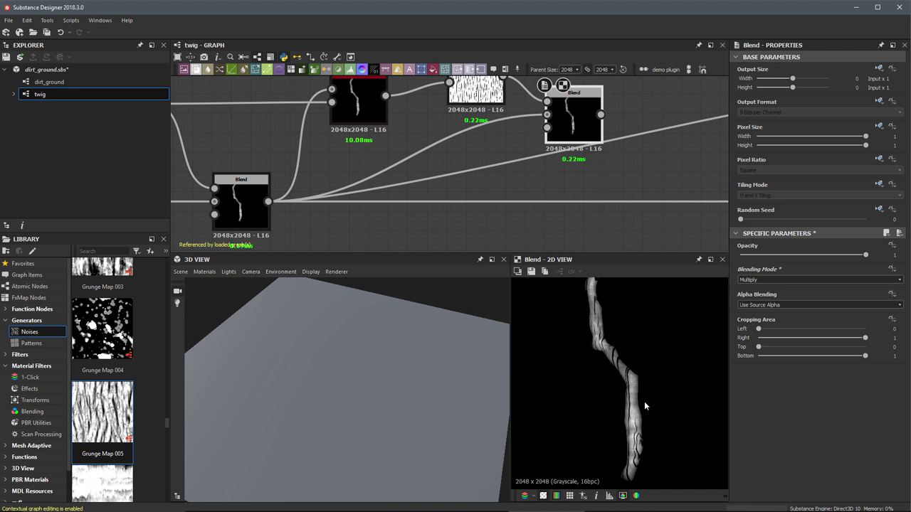
# - Set the new Multiply Blend node's opacity to 0.29
pyautogui.moveTo(400, 142); pyautogui.dragTo(391, 189, button='middle')
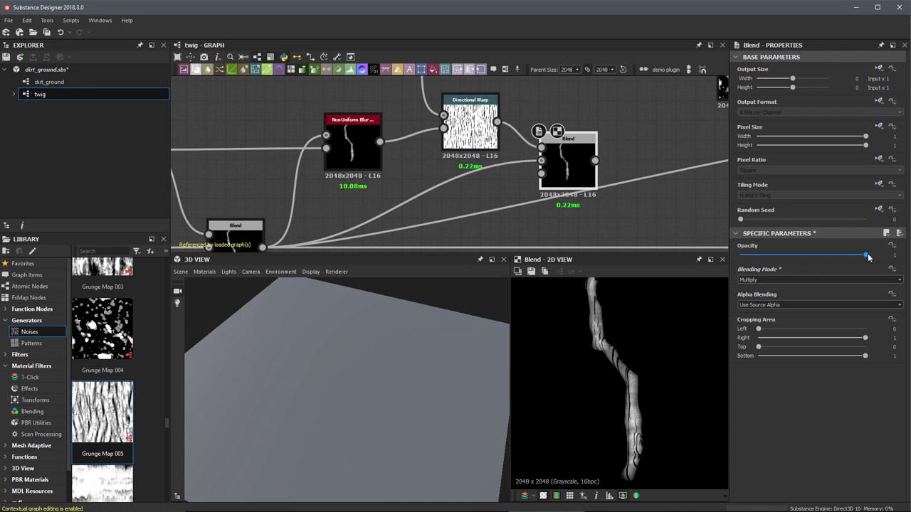
pyautogui.moveTo(865, 254); pyautogui.dragTo(777, 257)
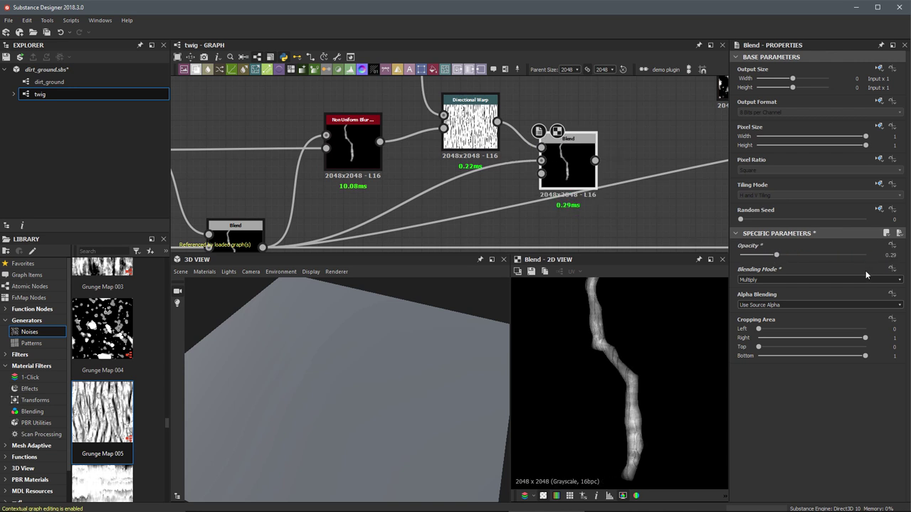
pyautogui.moveTo(636, 369); pyautogui.dragTo(630, 399, button='middle')
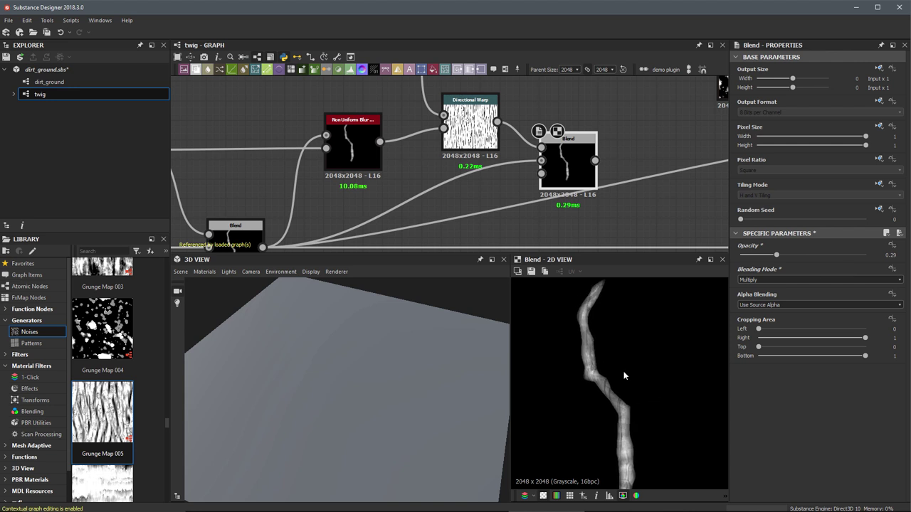
# - Squeeze the Transformation 2D on Grunge Map 005 narrower and offset it to X 0.0992, Y 0.0214
pyautogui.moveTo(440, 165); pyautogui.dragTo(477, 239, button='middle')
pyautogui.click(410, 105)
pyautogui.moveTo(585, 393); pyautogui.dragTo(591, 370, button='middle')
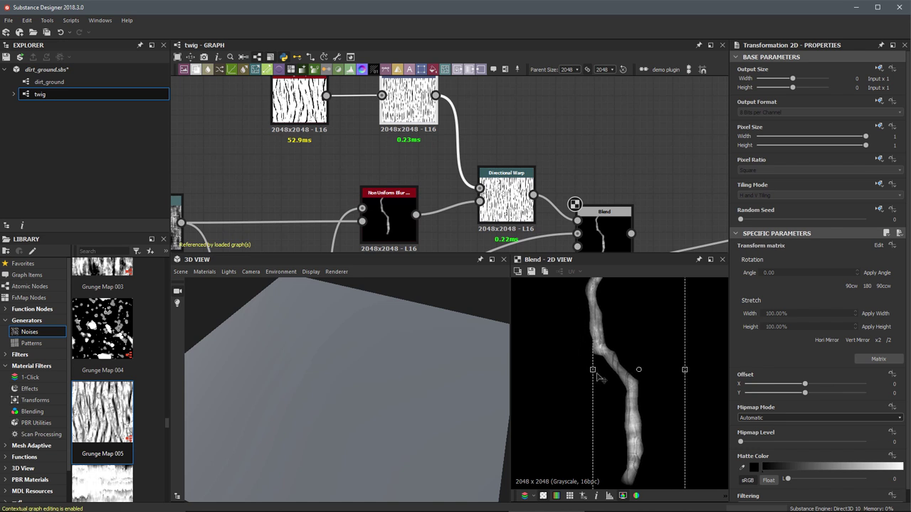
pyautogui.moveTo(593, 369); pyautogui.dragTo(603, 370)
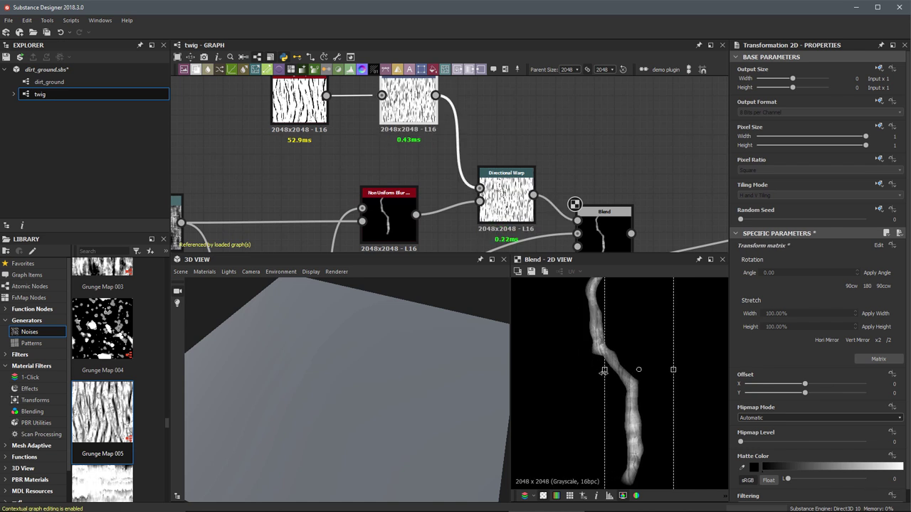
pyautogui.moveTo(649, 406); pyautogui.dragTo(642, 402)
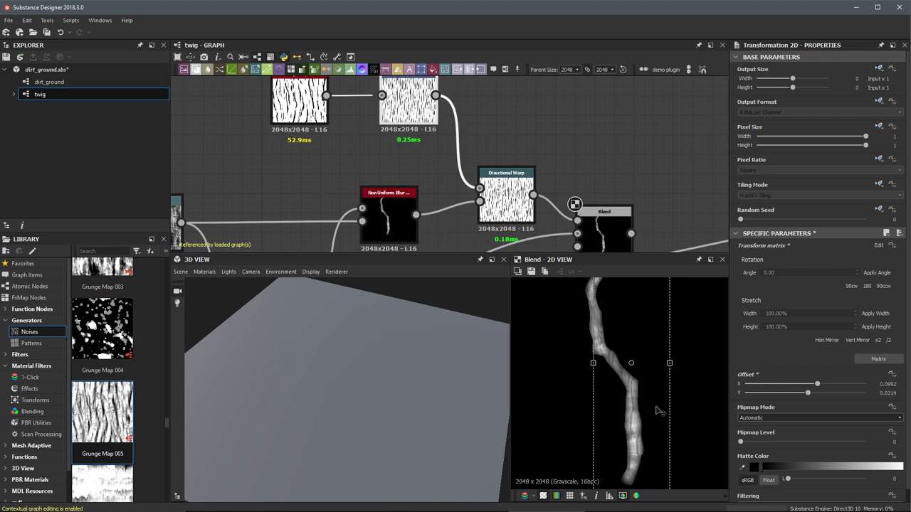
# - Set the Y offset of the Transformation 2D on Grunge Map 005 to 0.0076 and check the bark cracks on the twig
pyautogui.moveTo(653, 407); pyautogui.dragTo(649, 438)
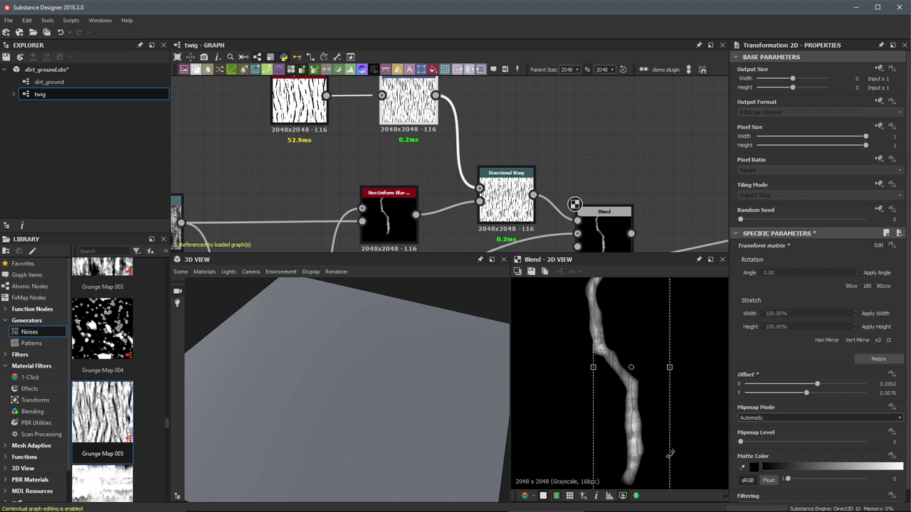
pyautogui.scroll(5, 647, 434)
pyautogui.scroll(2, 642, 404)
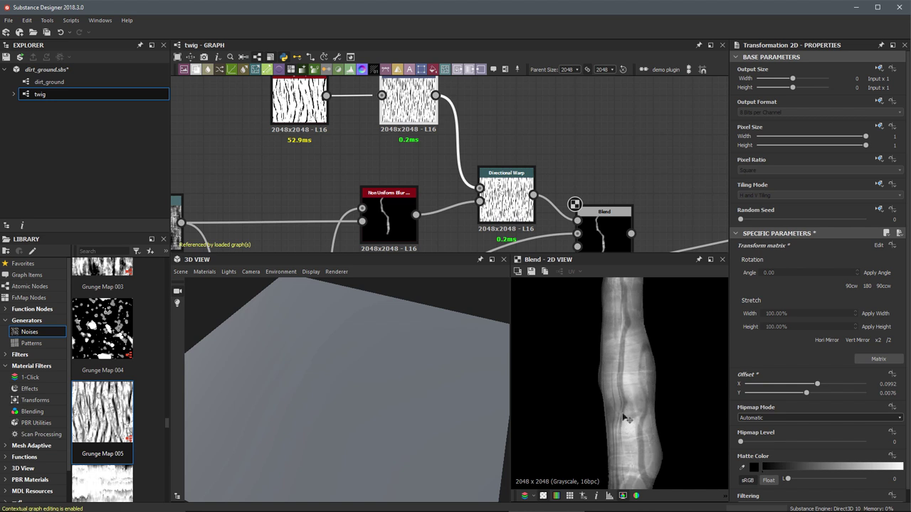
pyautogui.scroll(-5, 638, 403)
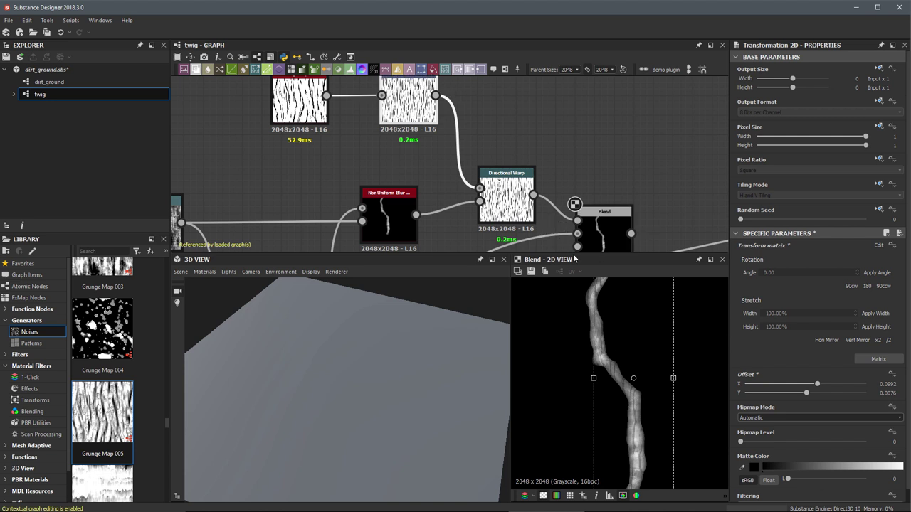
# - Reroute the twig Blend's links to the Overlay Blend and the final Blend so they come from the Multiply Blend's output
pyautogui.scroll(-1, 612, 162)
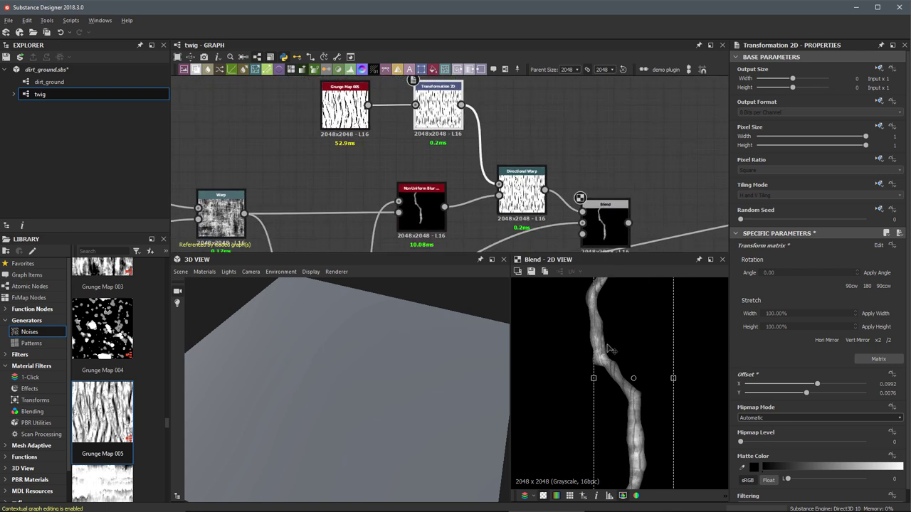
pyautogui.scroll(-2, 610, 358)
pyautogui.moveTo(670, 239); pyautogui.dragTo(456, 156, button='middle')
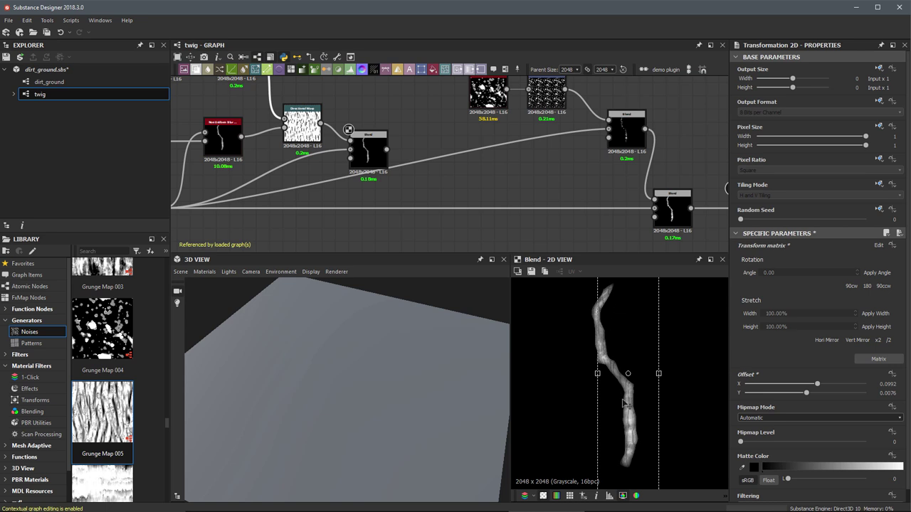
pyautogui.moveTo(437, 141); pyautogui.dragTo(504, 154, button='middle')
pyautogui.scroll(1, 408, 186)
pyautogui.scroll(-2, 383, 159)
pyautogui.scroll(1, 361, 187)
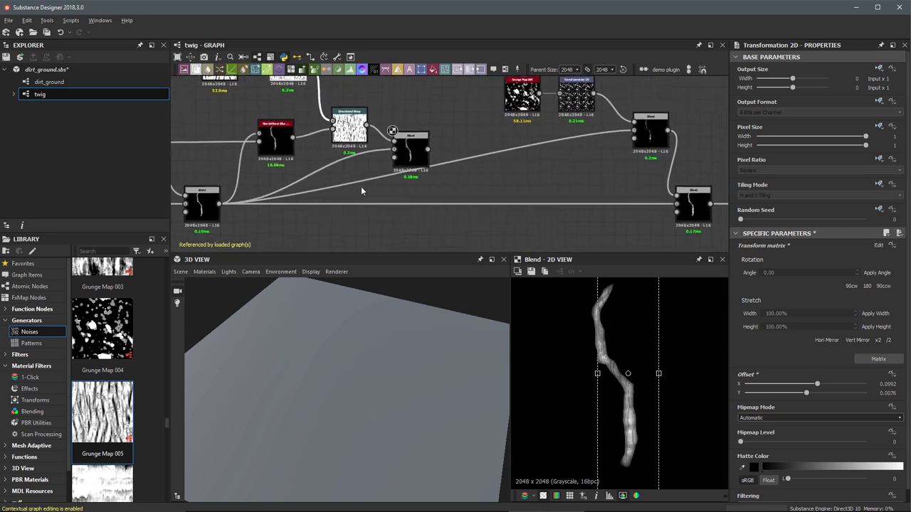
pyautogui.moveTo(300, 191); pyautogui.dragTo(341, 200, button='middle')
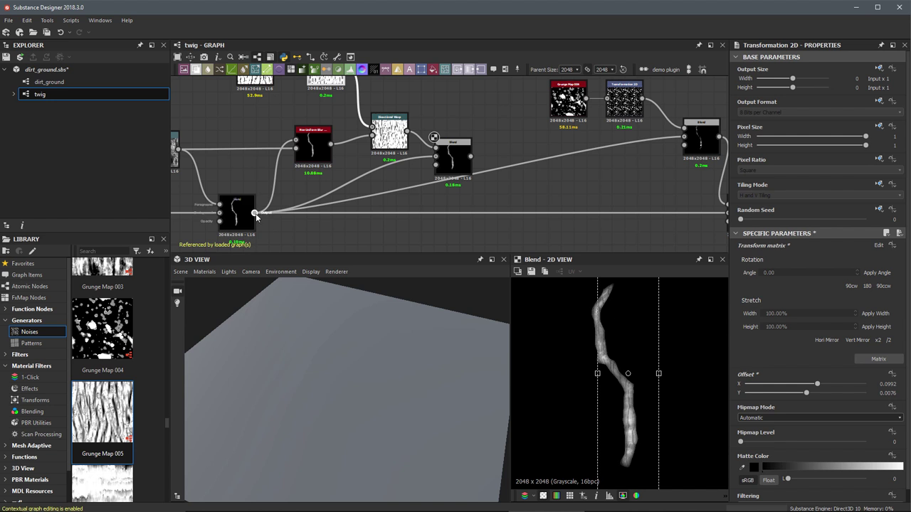
pyautogui.keyDown('shift'); pyautogui.moveTo(255, 213); pyautogui.dragTo(472, 157); pyautogui.keyUp('shift')
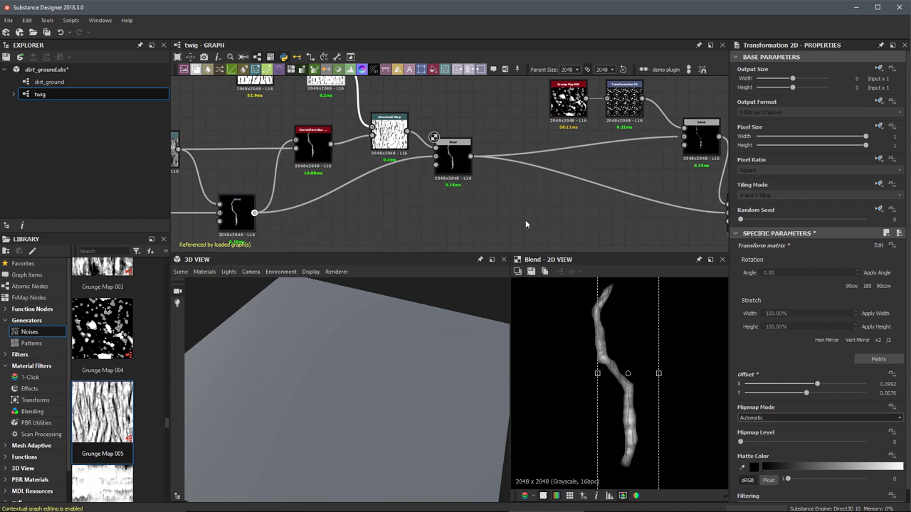
# - Preview the height output in the 2D view and inspect the twig up close
pyautogui.moveTo(597, 179); pyautogui.dragTo(372, 150, button='middle')
pyautogui.scroll(2, 498, 169)
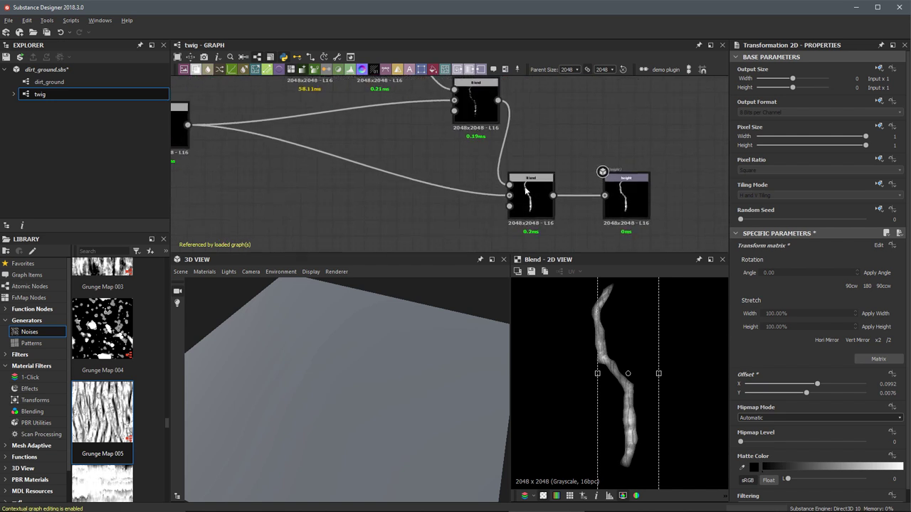
pyautogui.doubleClick(629, 198)
pyautogui.scroll(2, 642, 394)
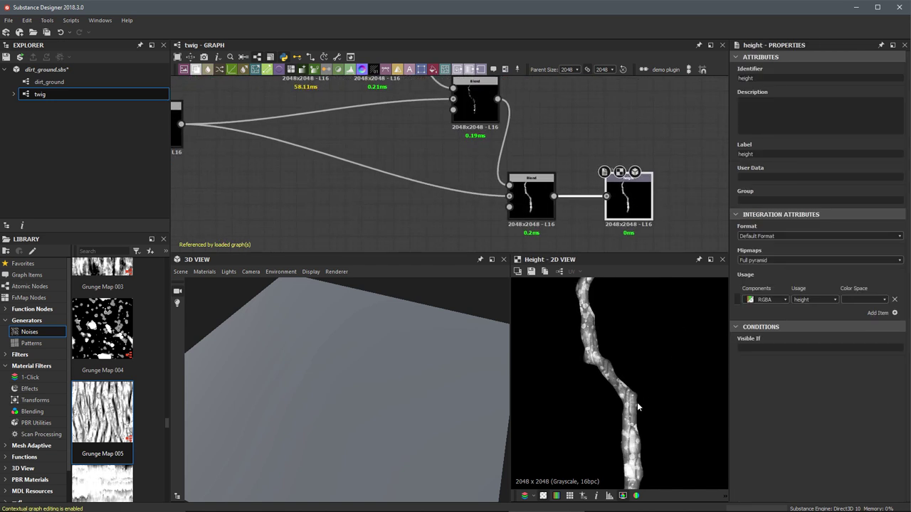
# - Move the final Blend and the height output node together farther from the Overlay Blend to make room in the graph
pyautogui.moveTo(539, 161)
pyautogui.mouseDown(button='middle')
pyautogui.moveTo(602, 205)
pyautogui.moveTo(544, 158)
pyautogui.mouseUp(button='middle')
pyautogui.scroll(-2, 602, 205)
pyautogui.moveTo(660, 178); pyautogui.dragTo(587, 221)
pyautogui.moveTo(654, 215); pyautogui.dragTo(697, 215)
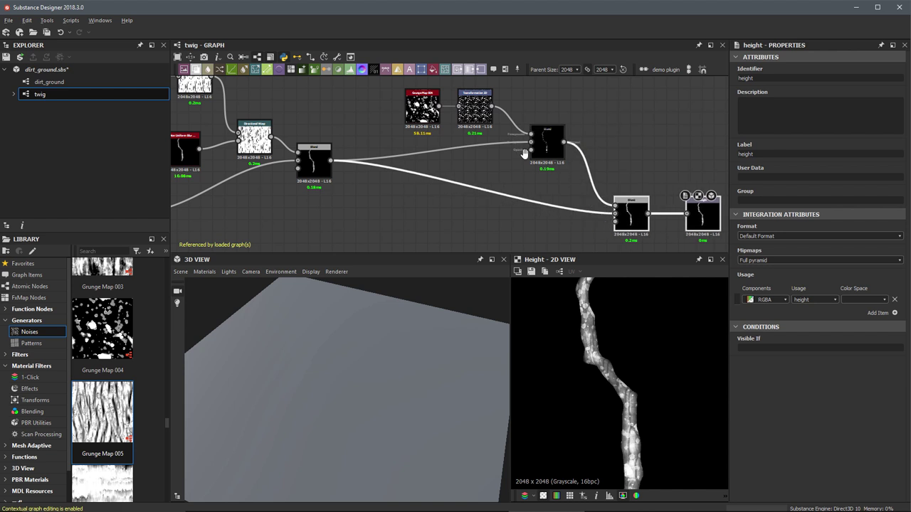
# - Add a Levels node beside the Overlay Blend and connect the Blend's output to its input
pyautogui.scroll(3, 489, 150)
pyautogui.moveTo(531, 148); pyautogui.dragTo(556, 222, button='middle')
pyautogui.click(511, 158)
pyautogui.moveTo(453, 166); pyautogui.dragTo(369, 111, button='middle')
pyautogui.moveTo(570, 186); pyautogui.dragTo(504, 130, button='middle')
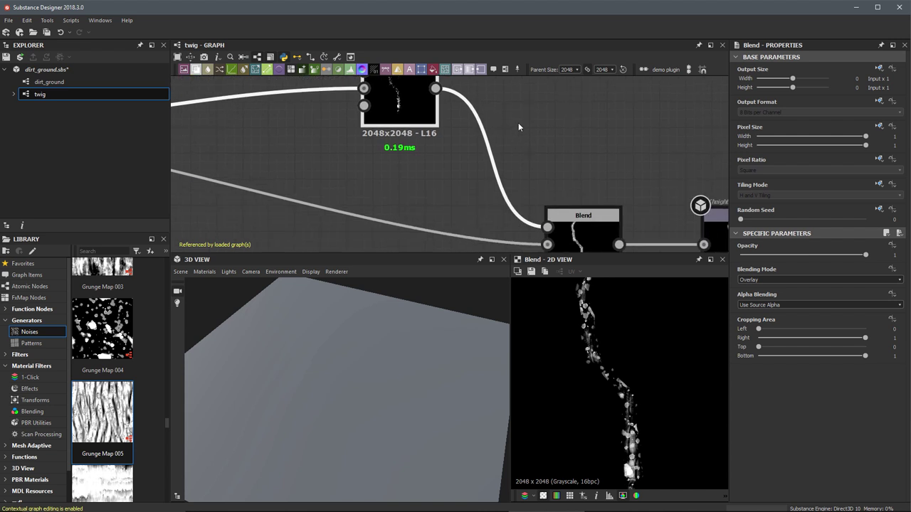
pyautogui.rightClick(518, 127)
pyautogui.click(559, 229)
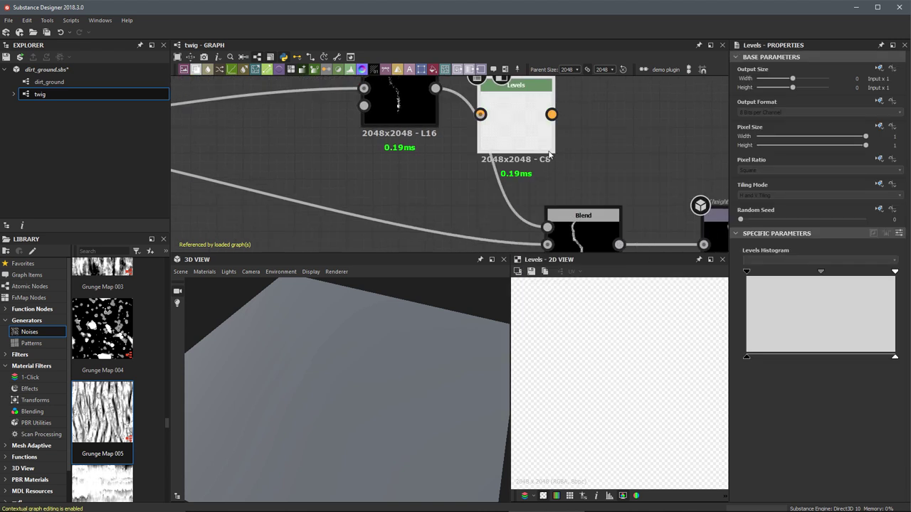
pyautogui.moveTo(535, 139); pyautogui.dragTo(529, 199, button='middle')
pyautogui.moveTo(527, 197); pyautogui.dragTo(555, 165)
pyautogui.moveTo(432, 151); pyautogui.dragTo(513, 151)
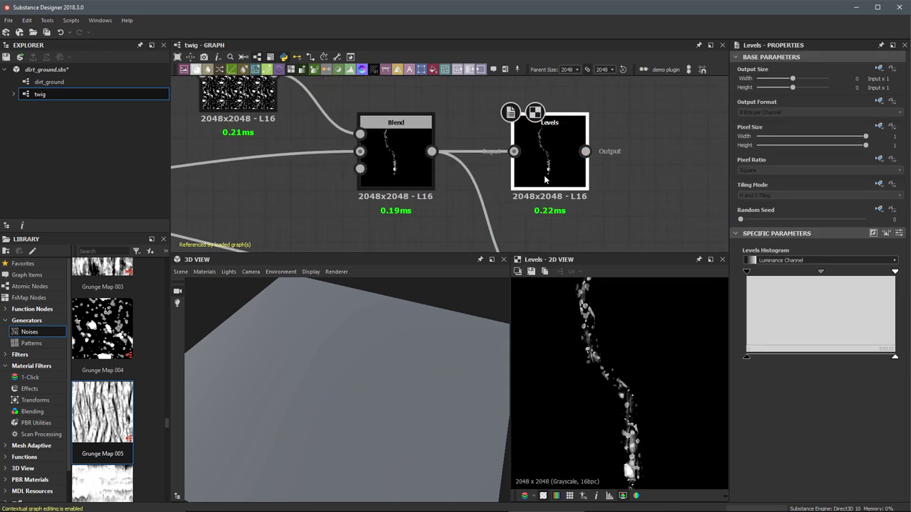
# - Raise the Levels node's input black point to about a third of the histogram and inspect the remaining bark flakes up close
pyautogui.scroll(2, 602, 332)
pyautogui.moveTo(602, 332); pyautogui.dragTo(583, 345, button='middle')
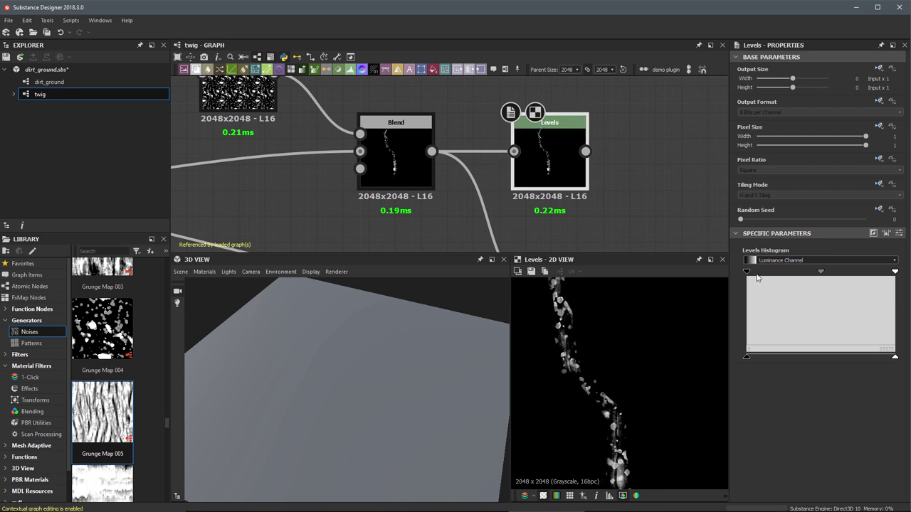
pyautogui.moveTo(748, 273); pyautogui.dragTo(779, 277)
pyautogui.moveTo(837, 272); pyautogui.dragTo(801, 276)
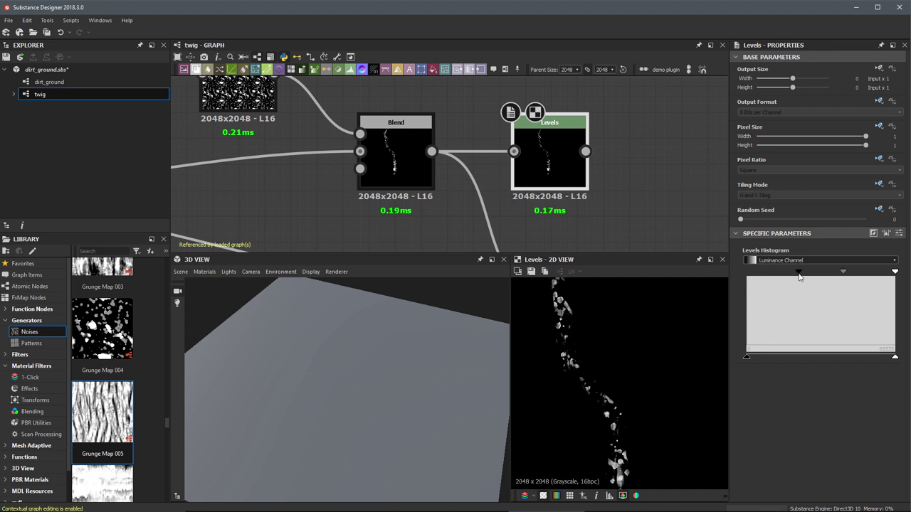
pyautogui.scroll(7, 557, 316)
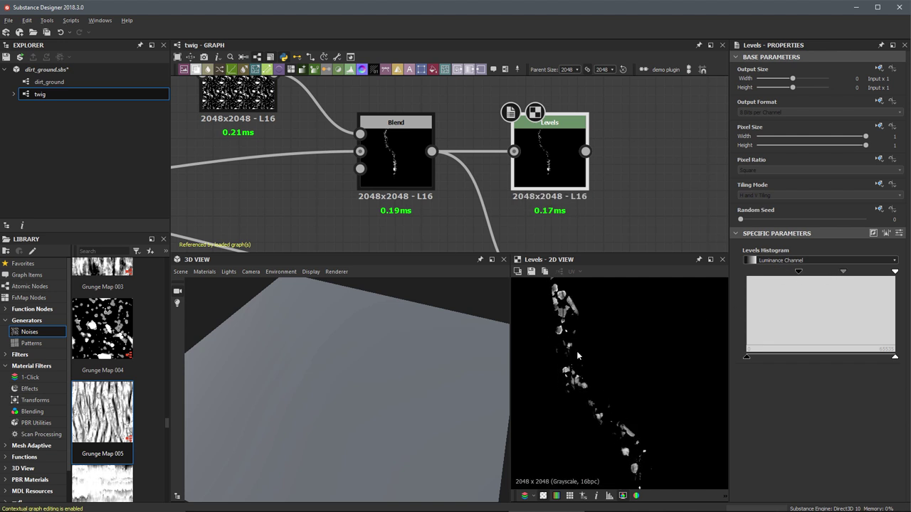
pyautogui.moveTo(584, 364); pyautogui.dragTo(604, 361, button='middle')
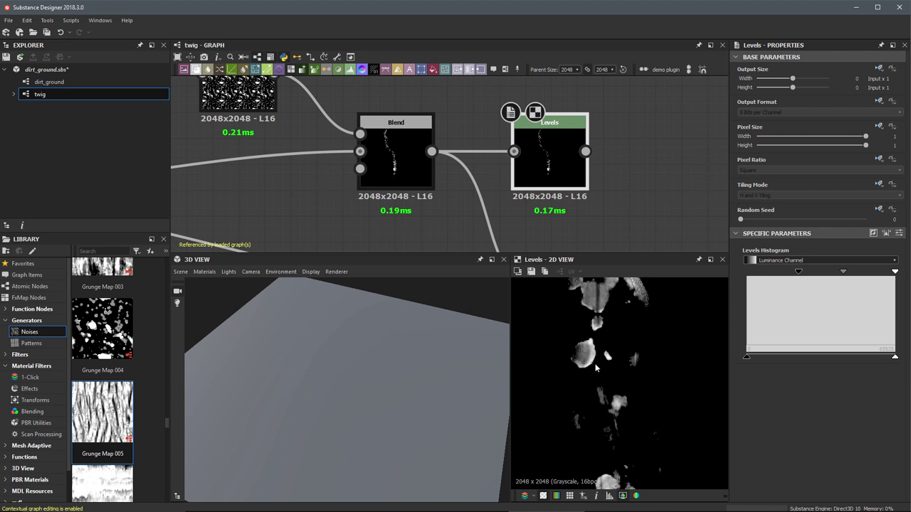
pyautogui.moveTo(617, 302); pyautogui.dragTo(612, 327, button='middle')
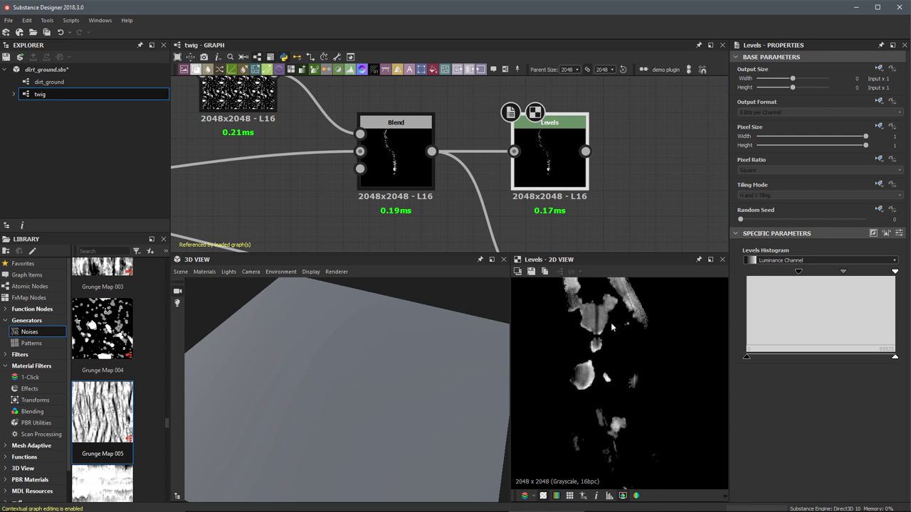
pyautogui.scroll(-2, 597, 368)
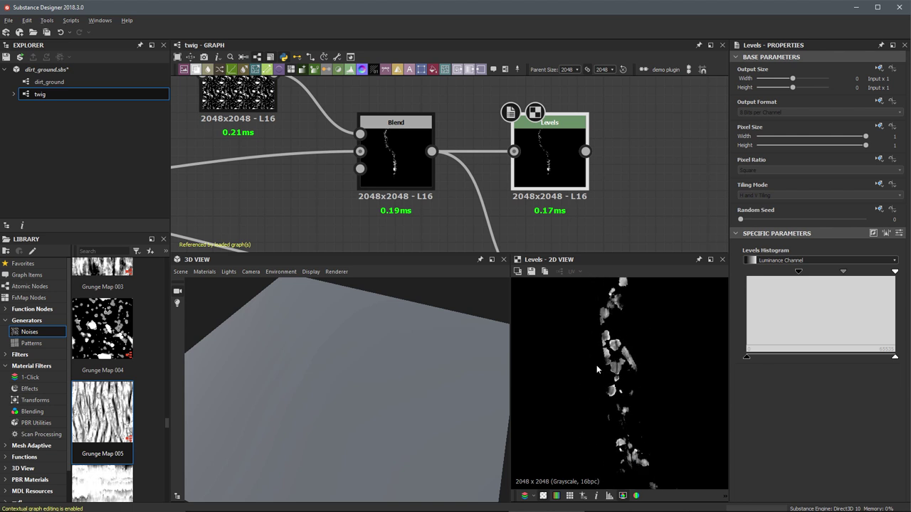
pyautogui.scroll(1, 606, 369)
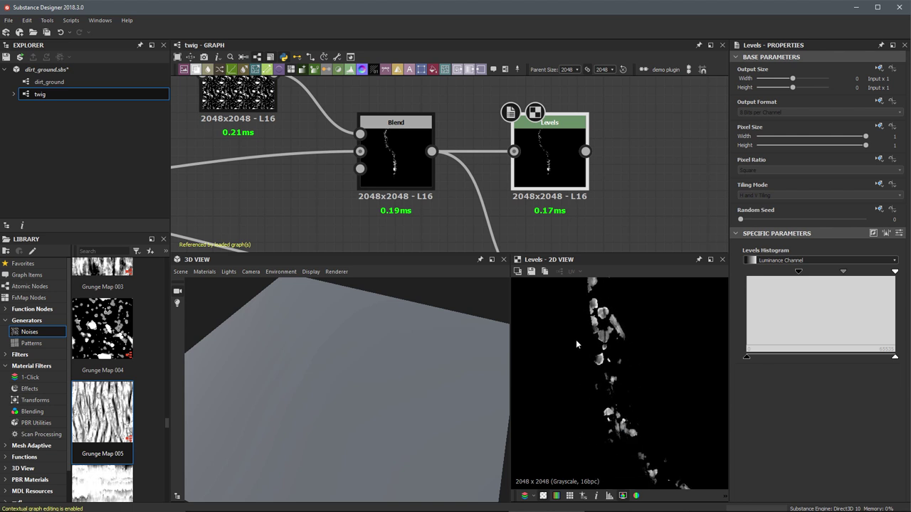
# - Connect the Levels output to the foreground of the final Blend and preview the height output along the twig
pyautogui.scroll(-3, 497, 171)
pyautogui.moveTo(548, 199); pyautogui.dragTo(526, 132, button='middle')
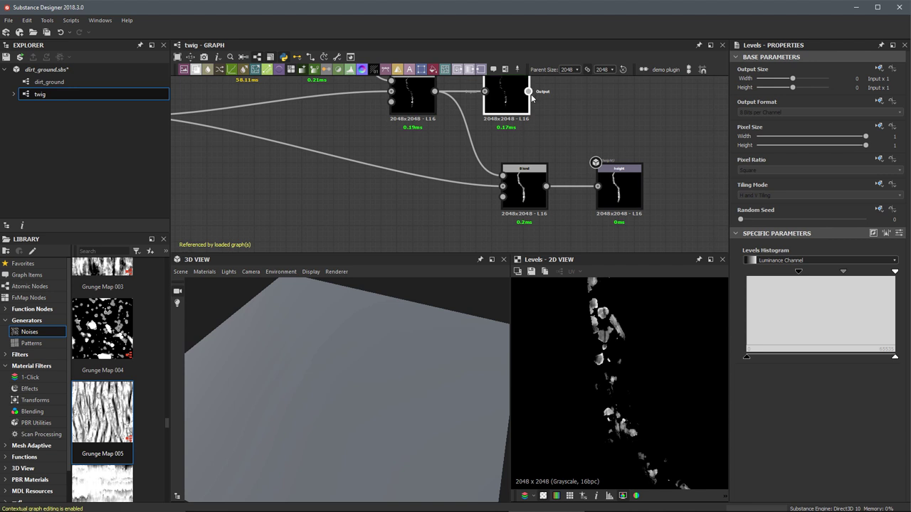
pyautogui.moveTo(530, 93); pyautogui.dragTo(503, 176)
pyautogui.click(625, 189)
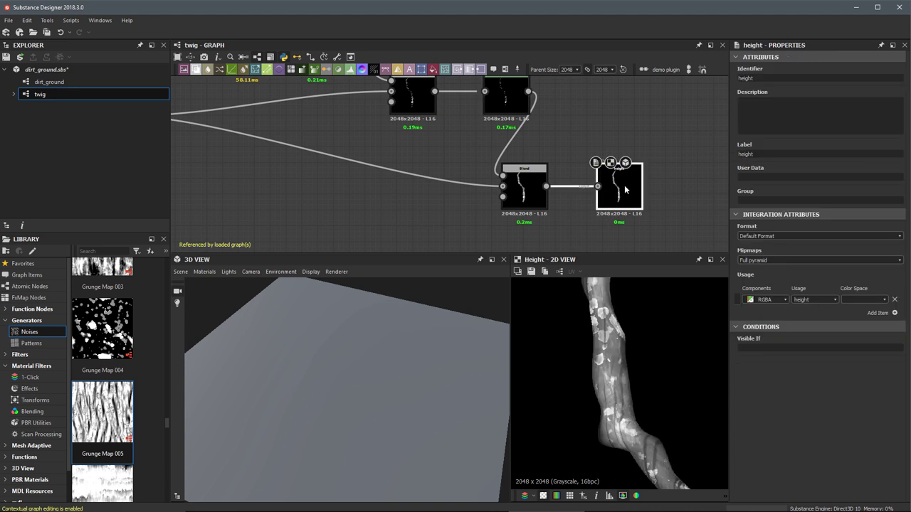
pyautogui.scroll(-3, 627, 378)
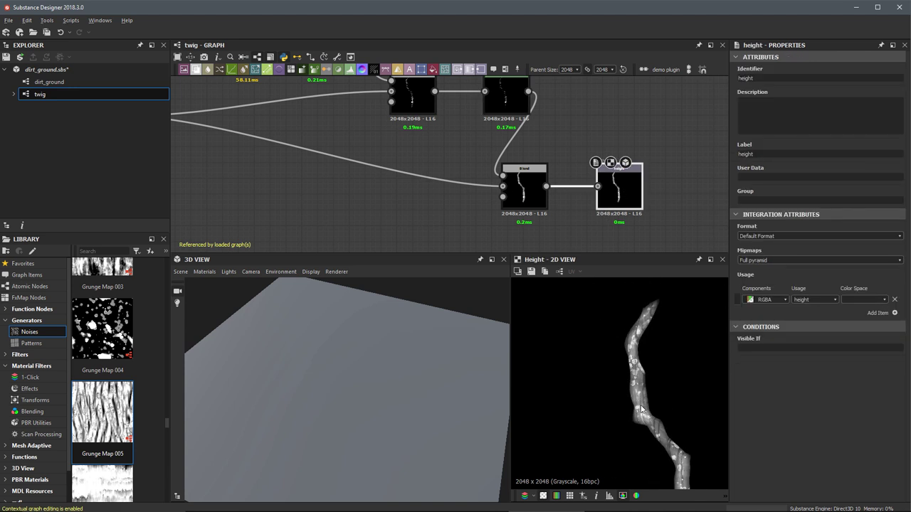
pyautogui.scroll(2, 625, 379)
pyautogui.scroll(-2, 622, 381)
pyautogui.moveTo(633, 408); pyautogui.dragTo(622, 382, button='middle')
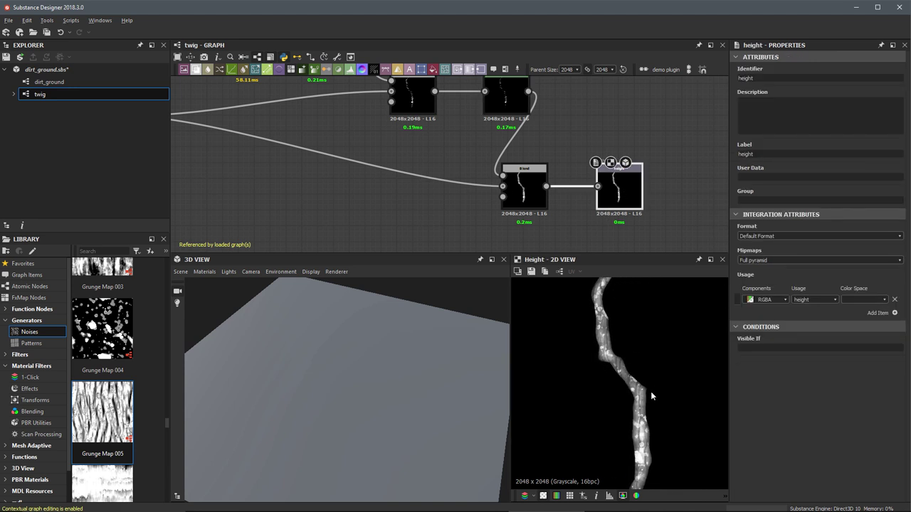